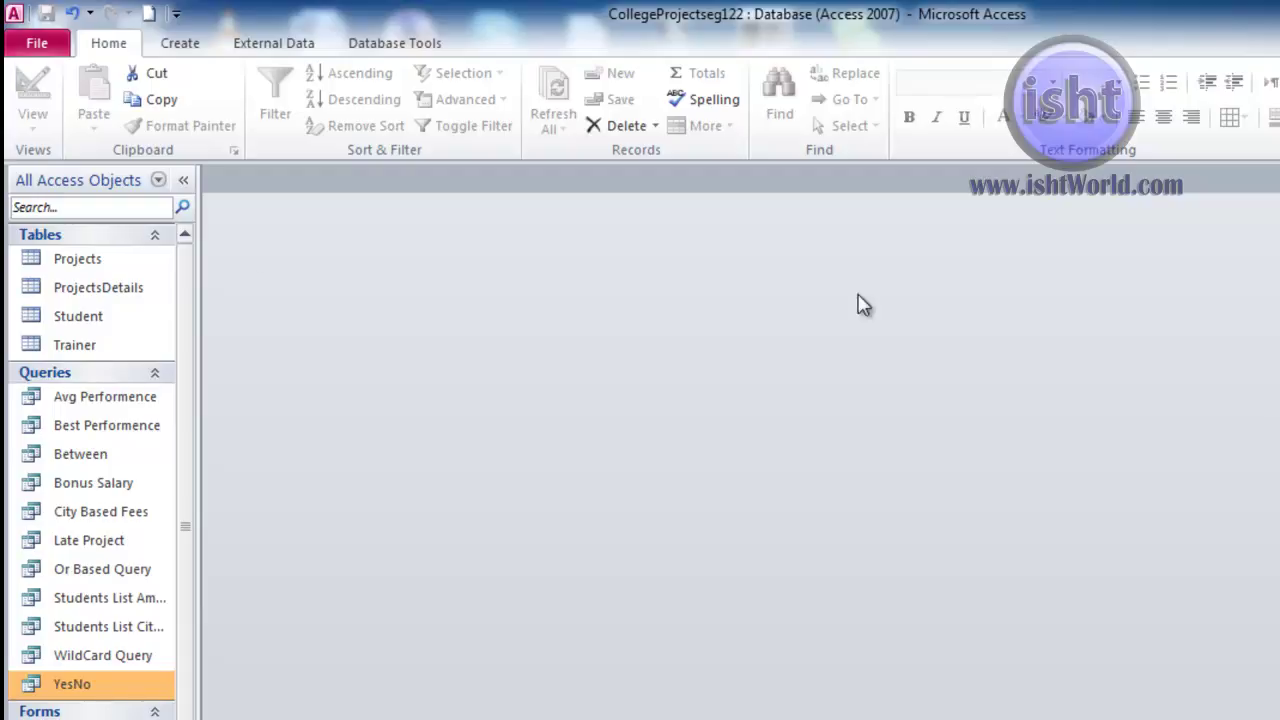
# Open the Student table, look over its records, and close it.
pyautogui.doubleClick(57, 324)
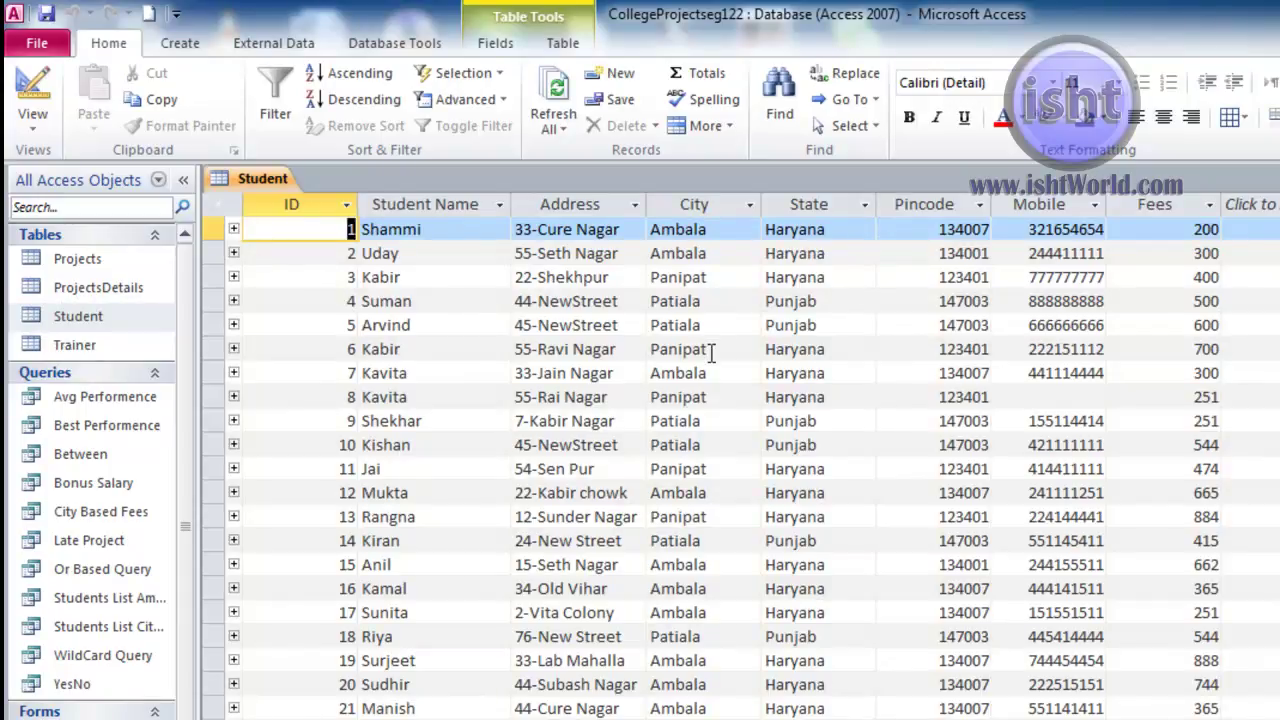
pyautogui.scroll(-1, 709, 325)
pyautogui.scroll(-1, 709, 325)
pyautogui.scroll(2, 707, 333)
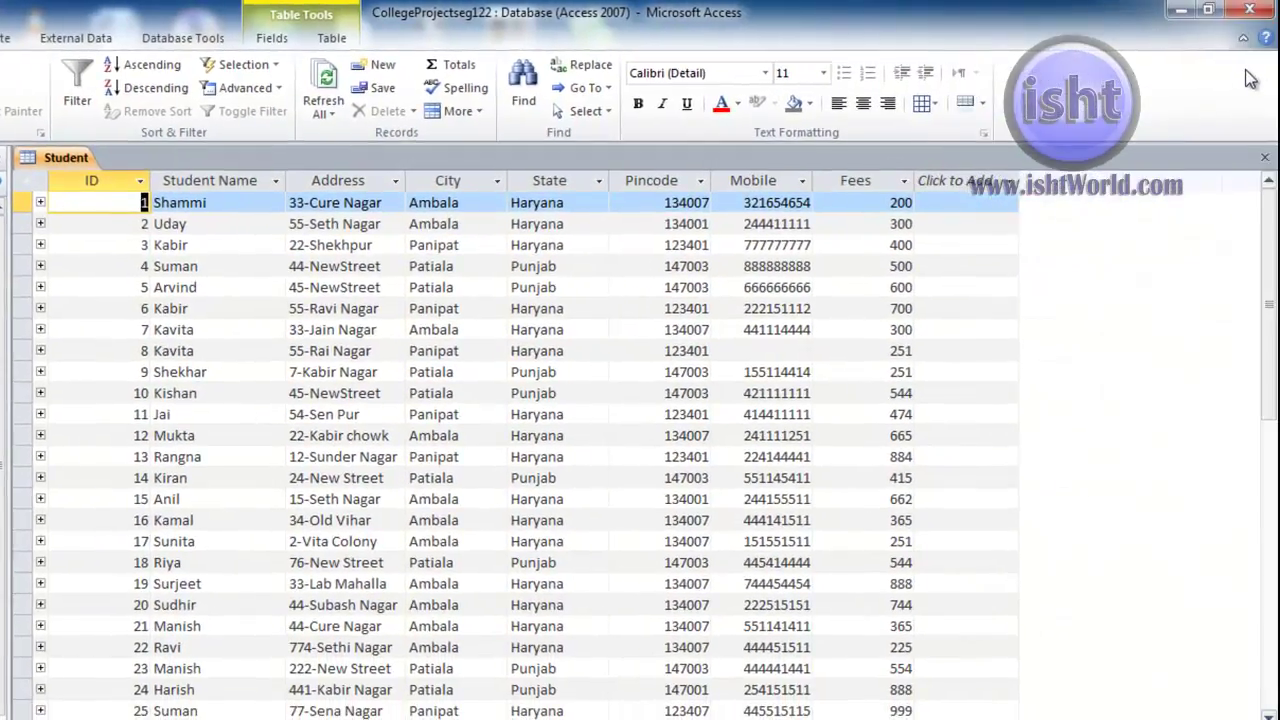
pyautogui.click(1264, 157)
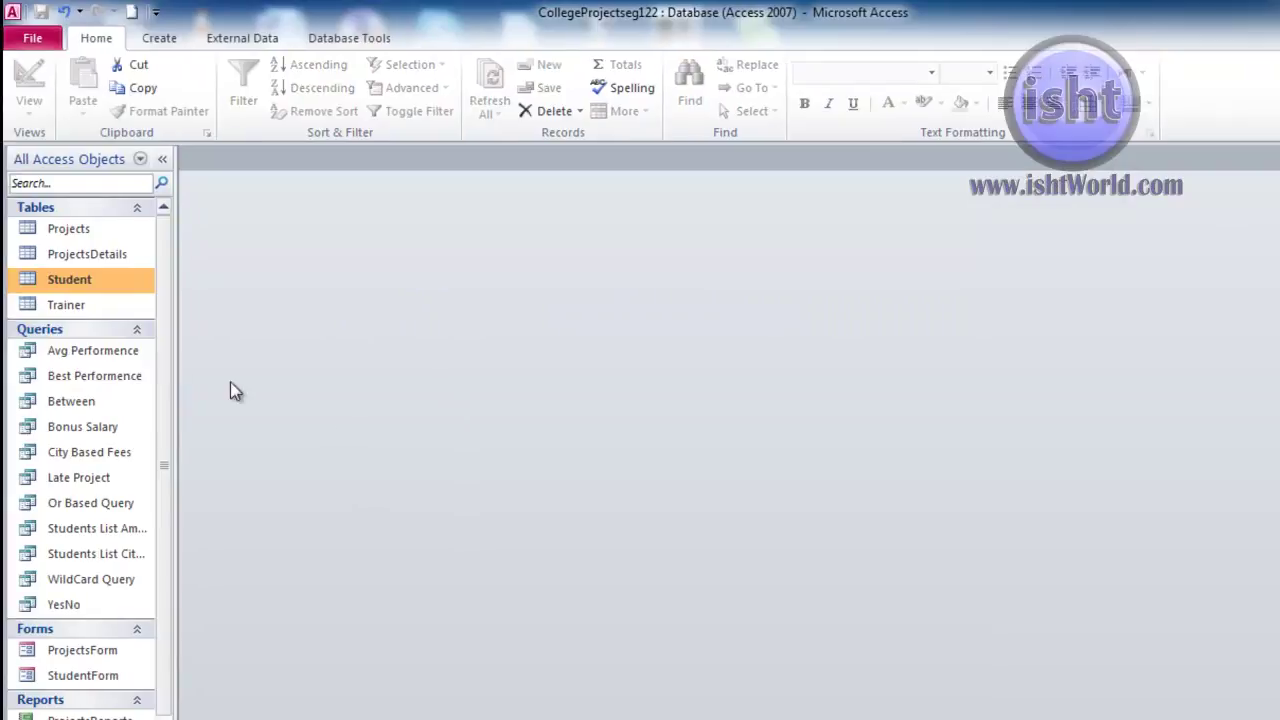
# View the results of the Students List Ambala query, and of the Students List City Based query for the city Panipat.
pyautogui.doubleClick(97, 532)
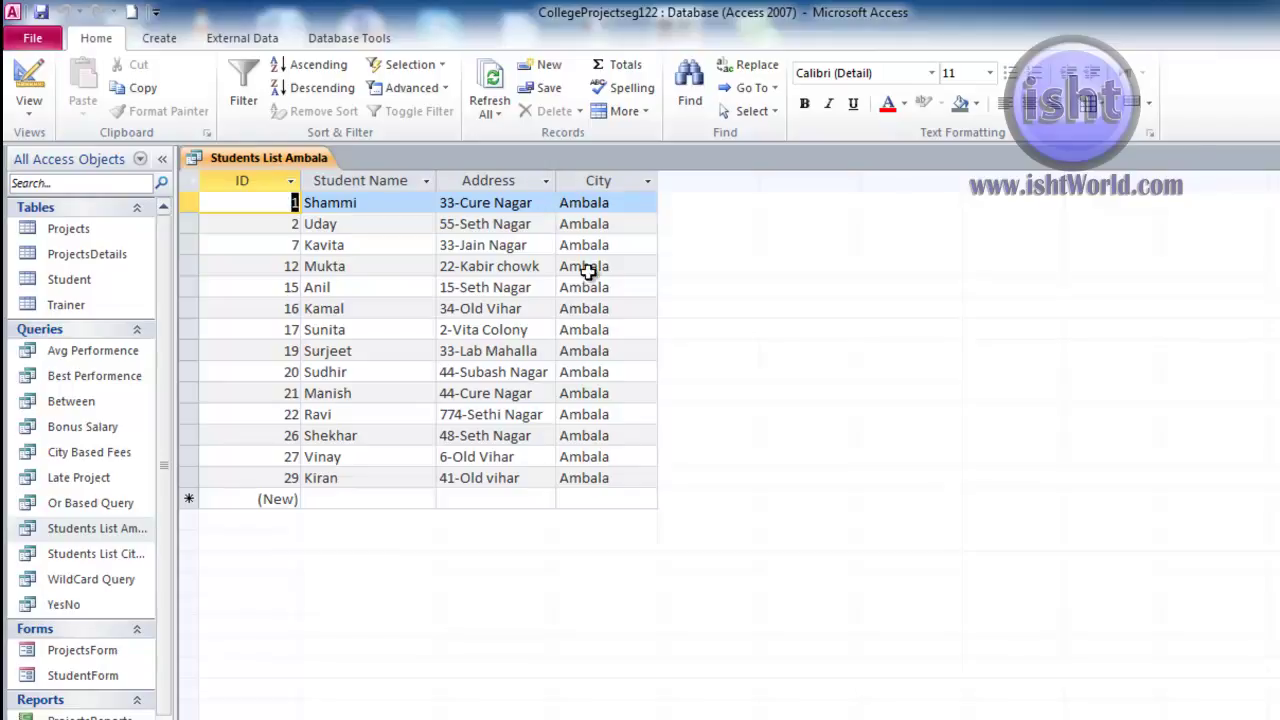
pyautogui.hotkey('ctrl', 'w')
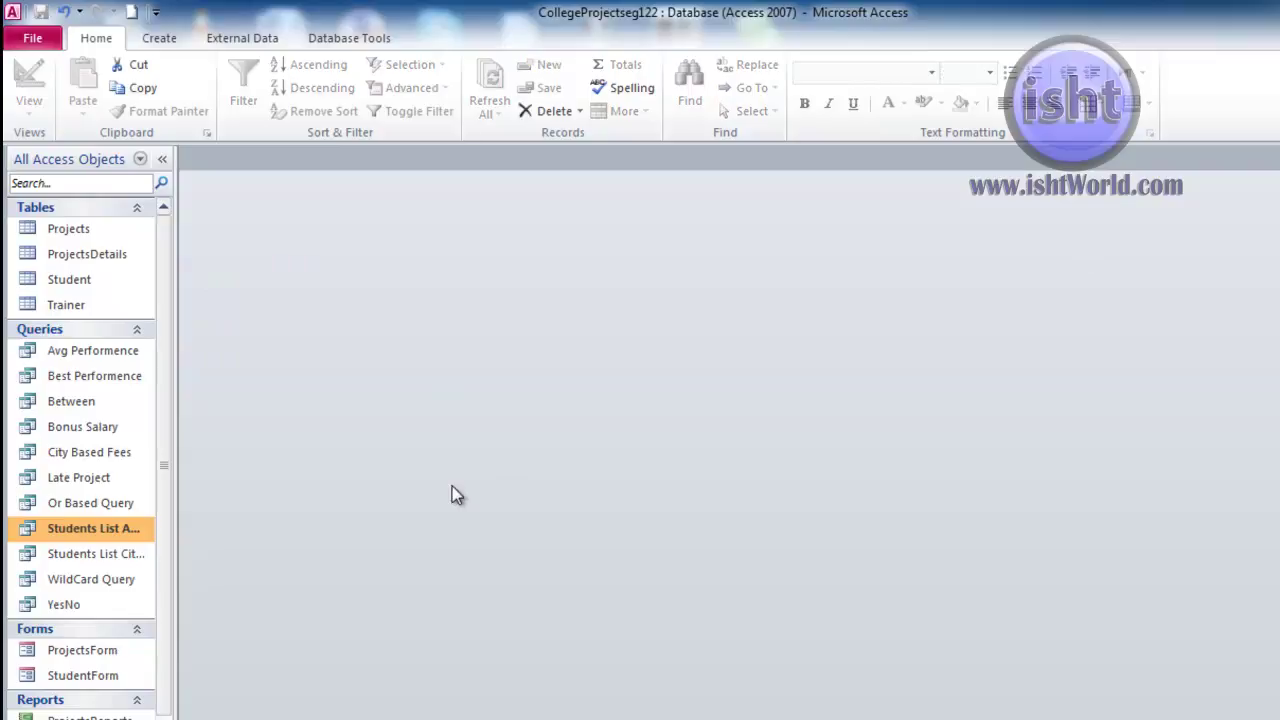
pyautogui.doubleClick(106, 554)
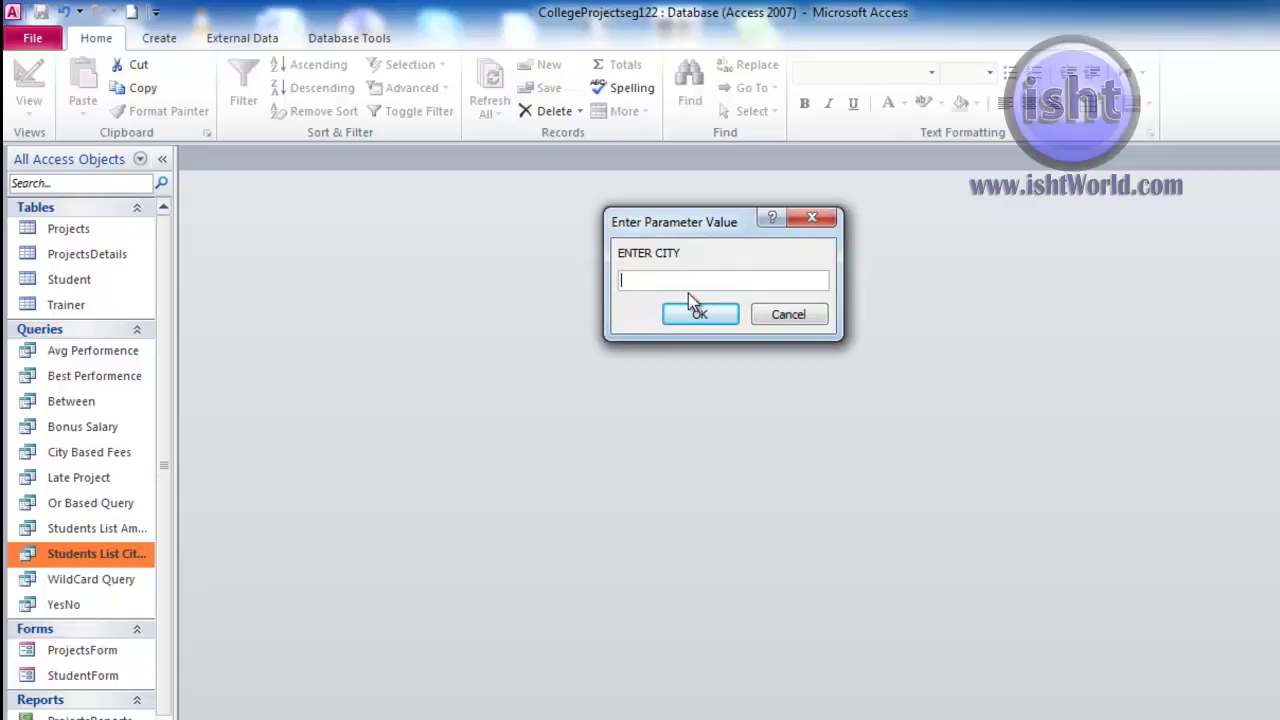
pyautogui.write('Panip')
pyautogui.click(676, 319)
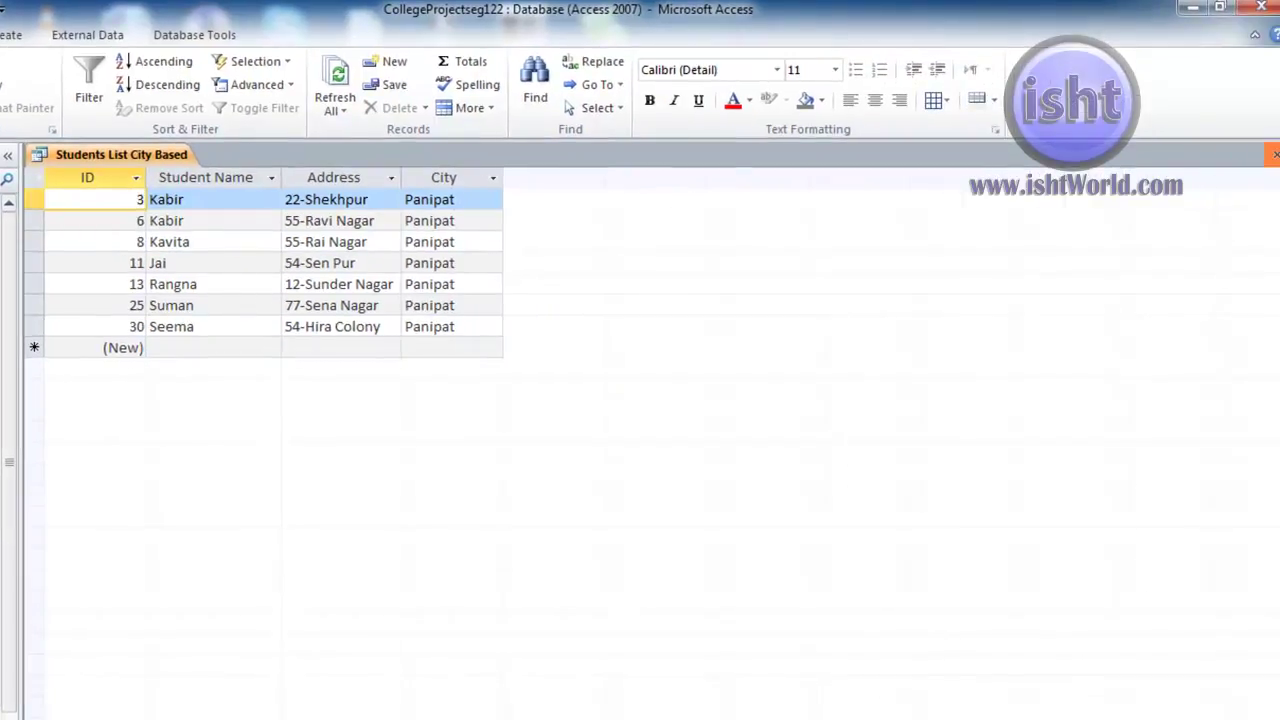
pyautogui.click(1275, 154)
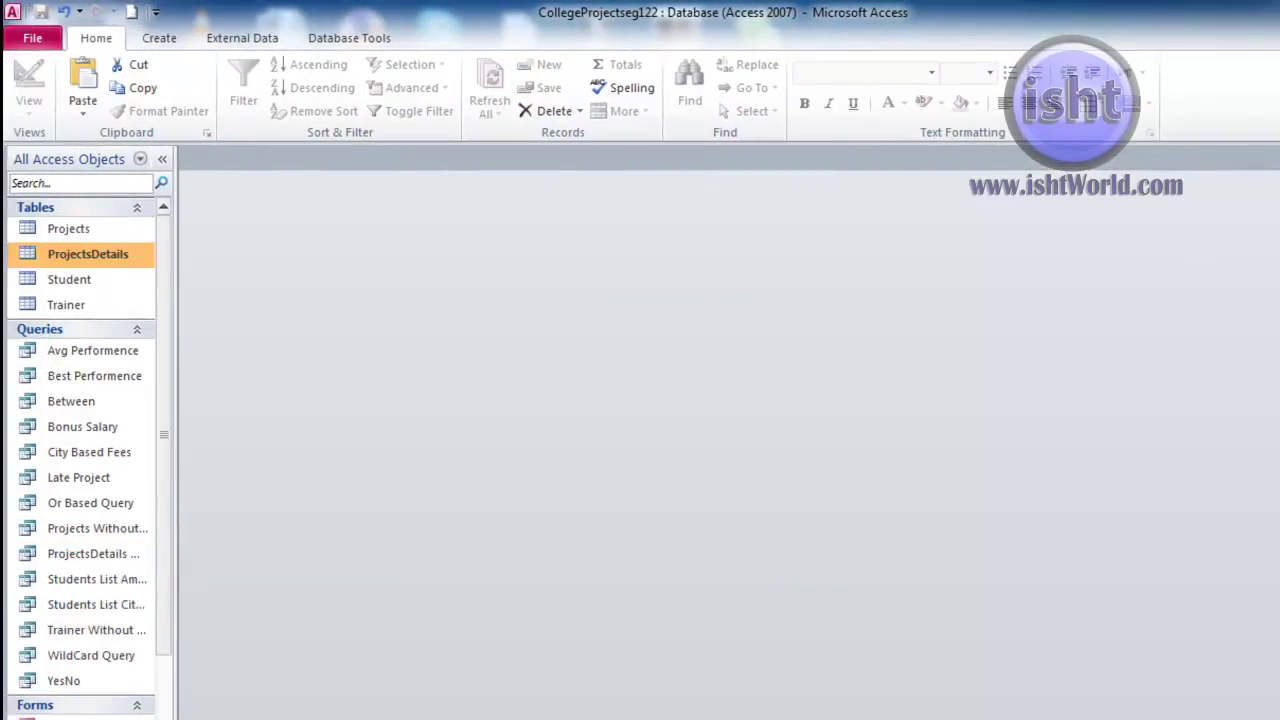
# Create a new query in Design view containing the Projects, ProjectsDetails, Student and Trainer tables.
pyautogui.click(160, 40)
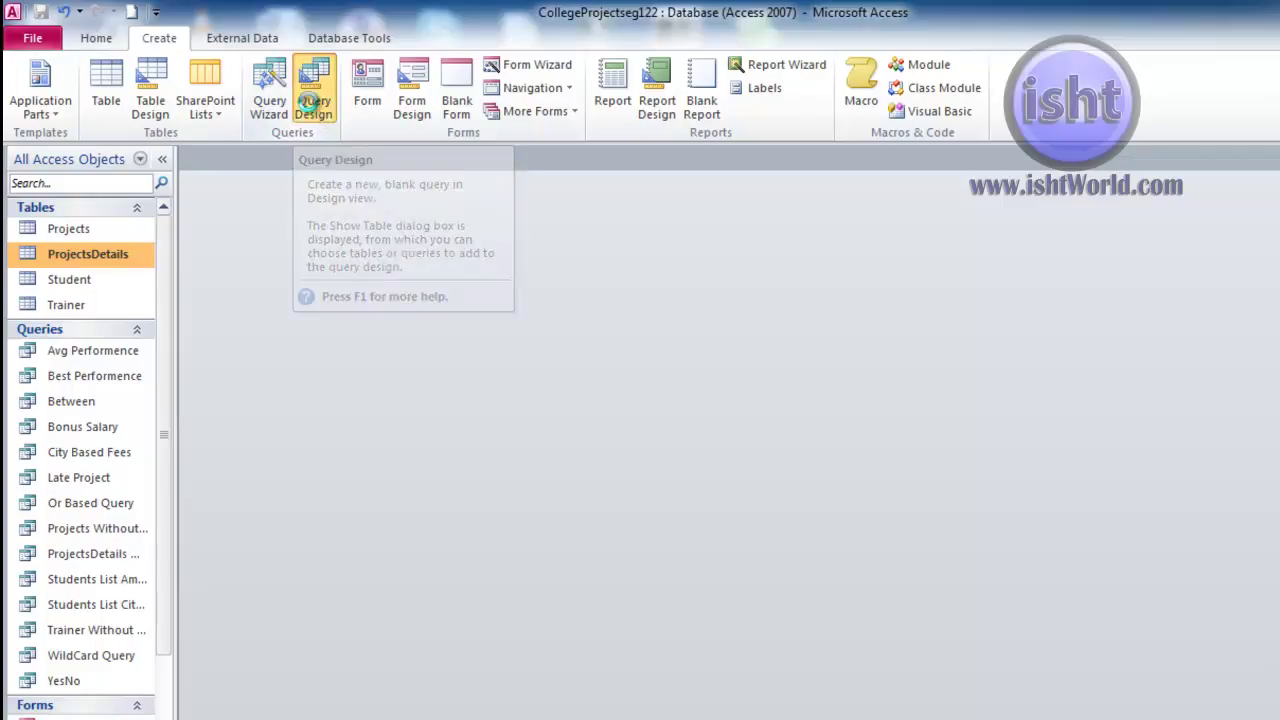
pyautogui.click(313, 106)
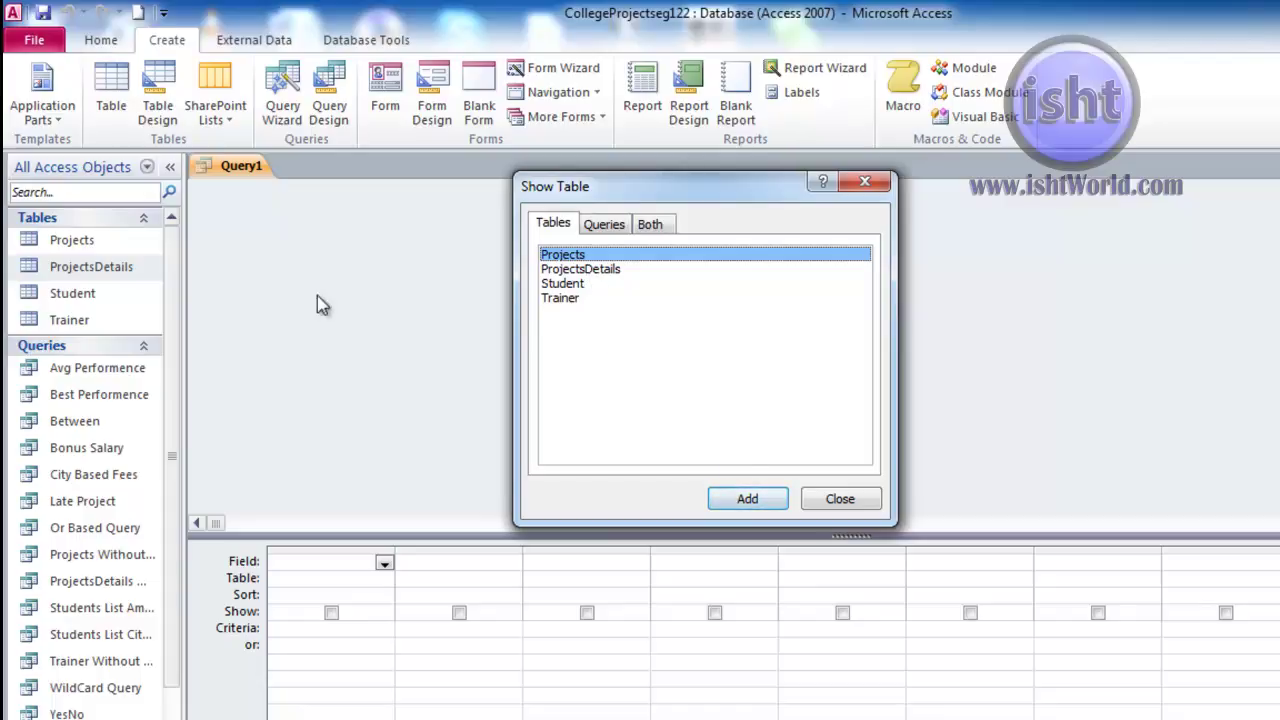
pyautogui.click(758, 505)
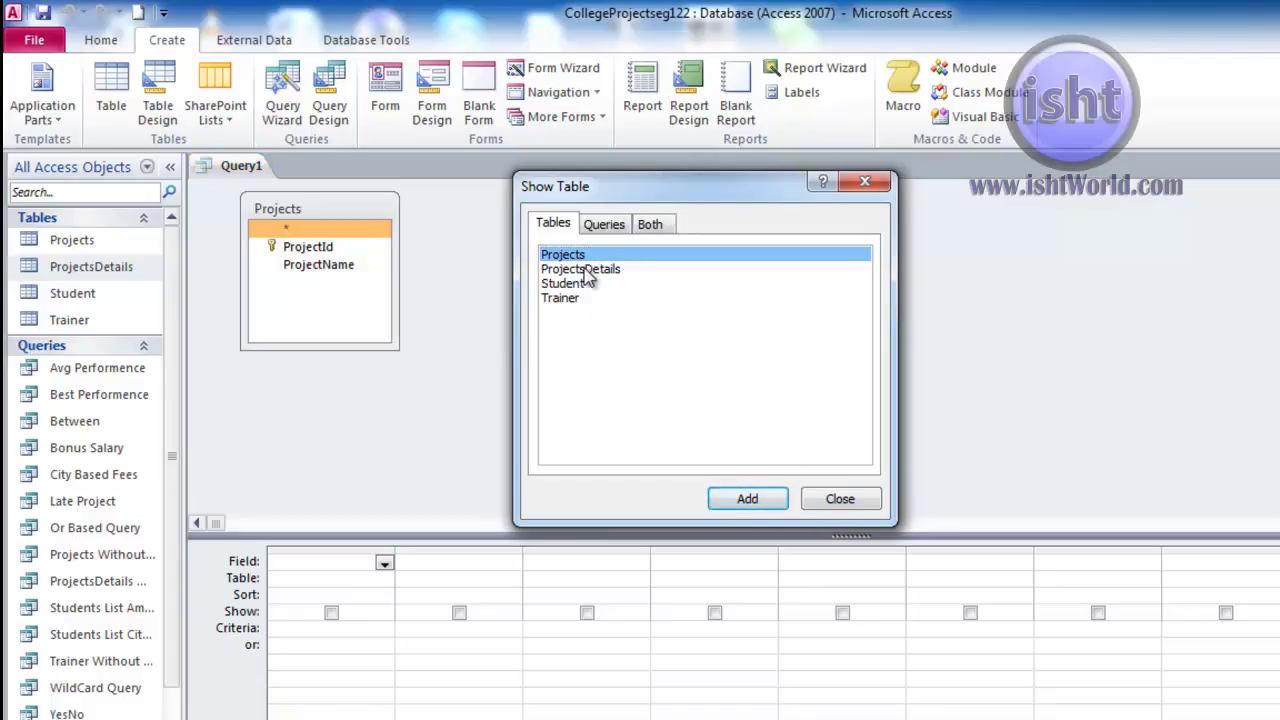
pyautogui.click(587, 275)
pyautogui.click(747, 496)
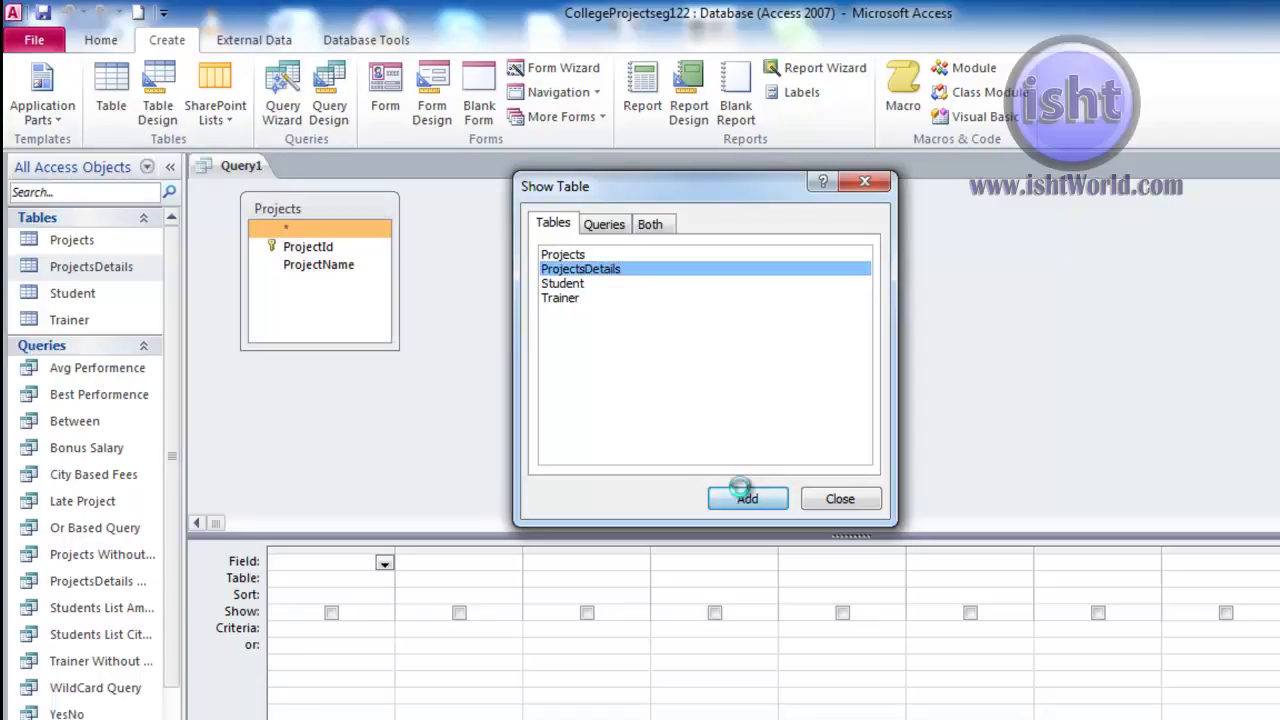
pyautogui.click(567, 285)
pyautogui.click(727, 497)
pyautogui.moveTo(622, 188); pyautogui.dragTo(1030, 200)
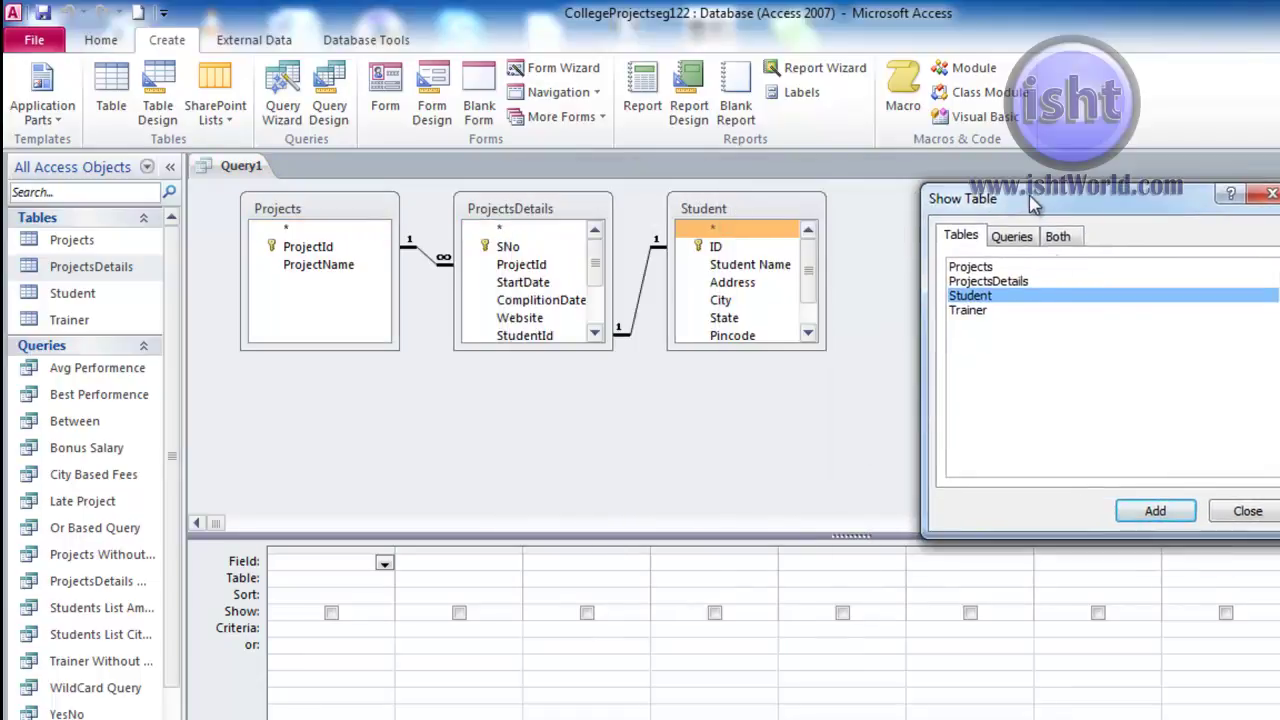
pyautogui.click(1017, 313)
pyautogui.click(1155, 512)
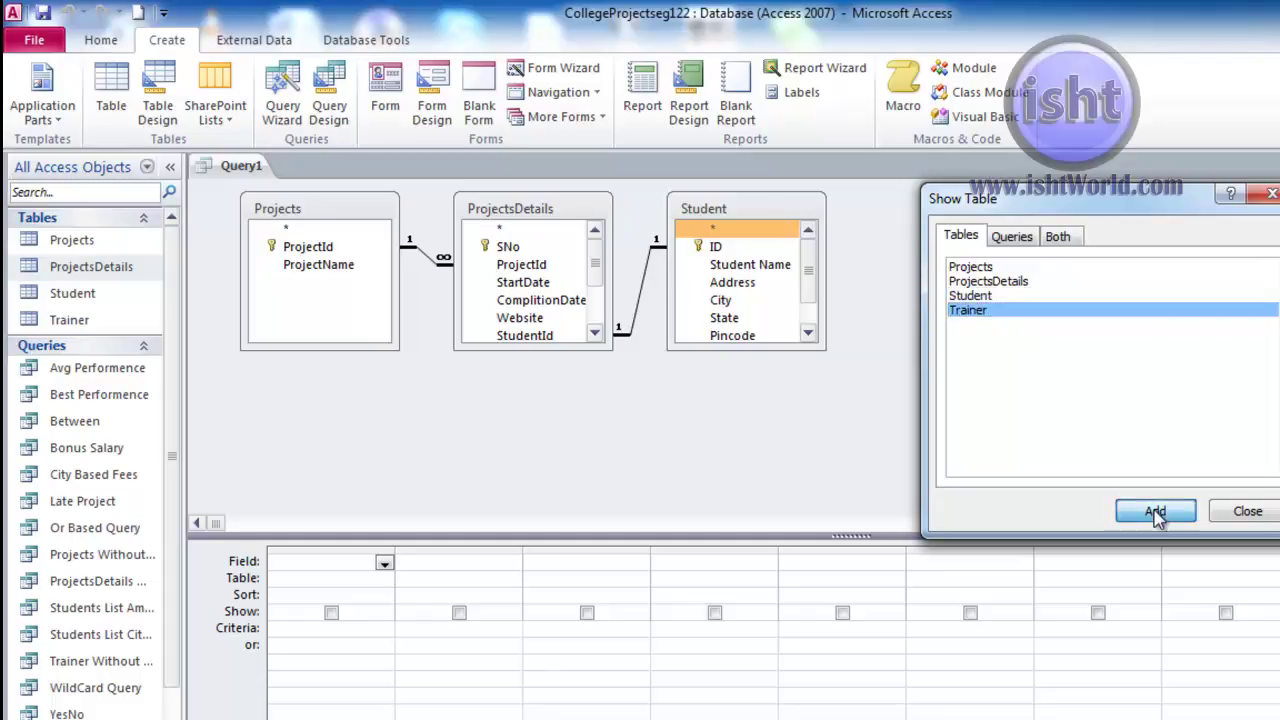
pyautogui.click(1247, 511)
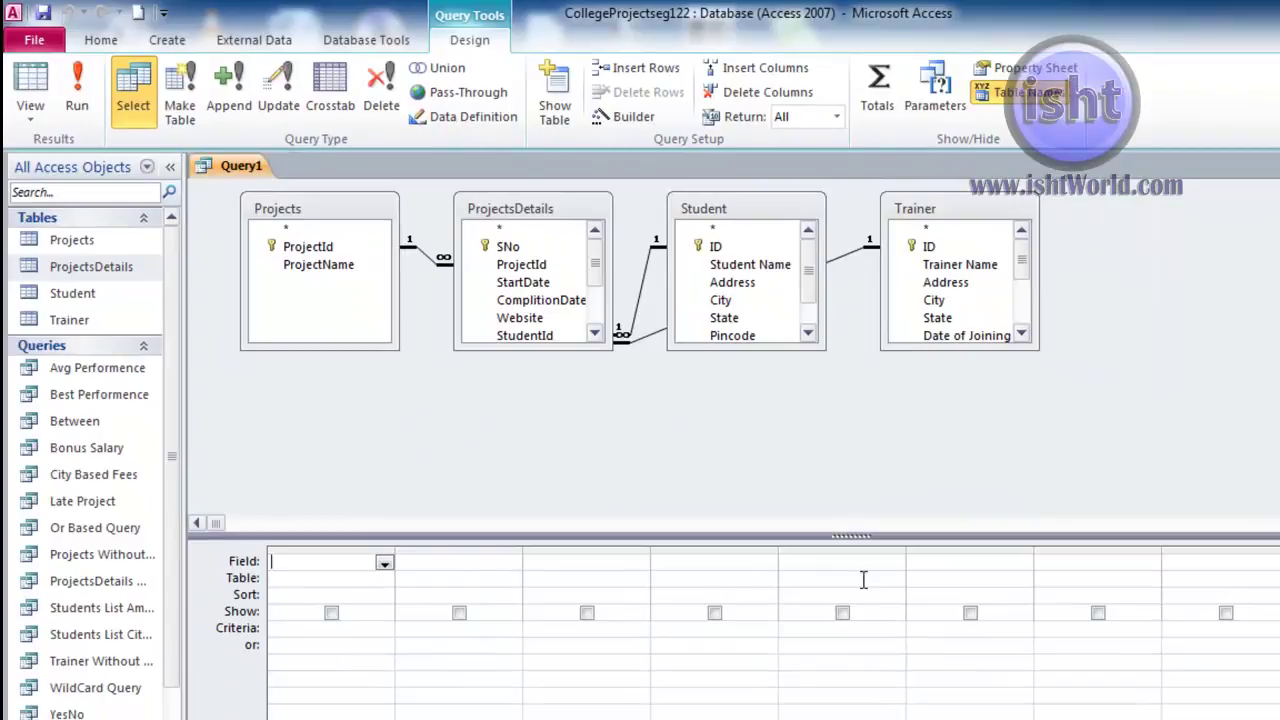
# Look through the fields of all four tables available for the first column of the query grid.
pyautogui.click(326, 279)
pyautogui.click(385, 564)
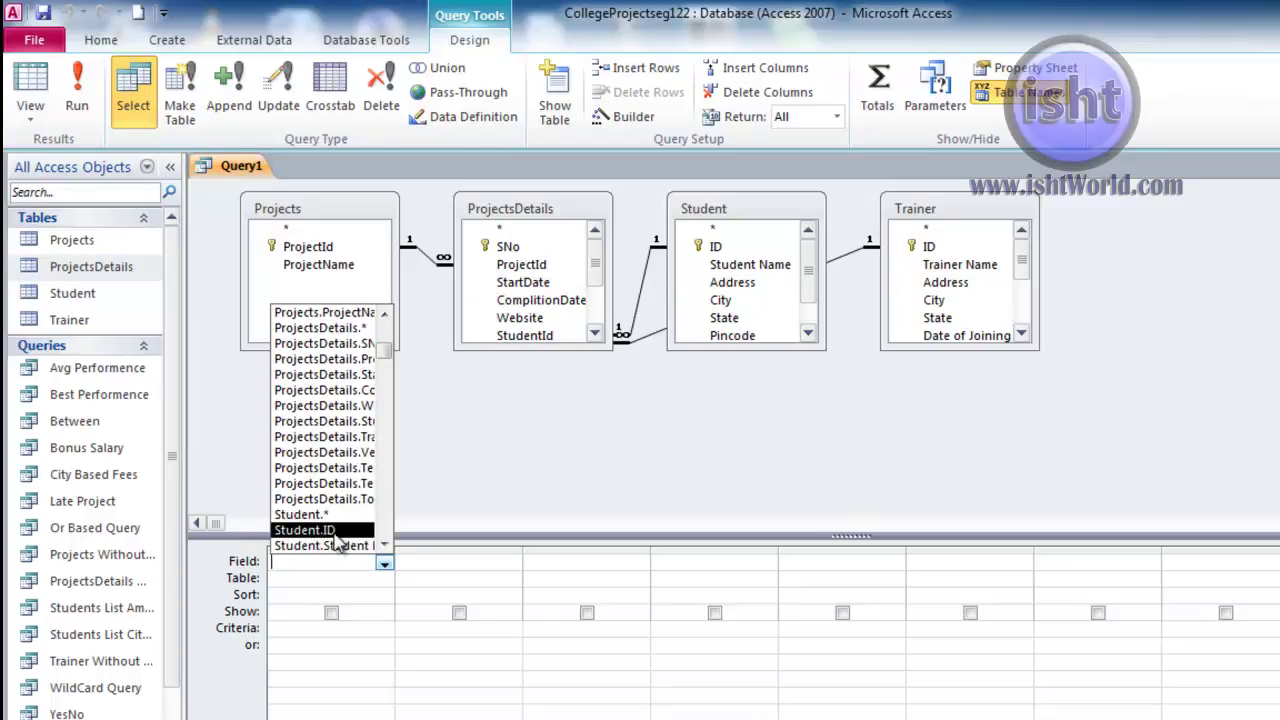
pyautogui.scroll(1, 338, 530)
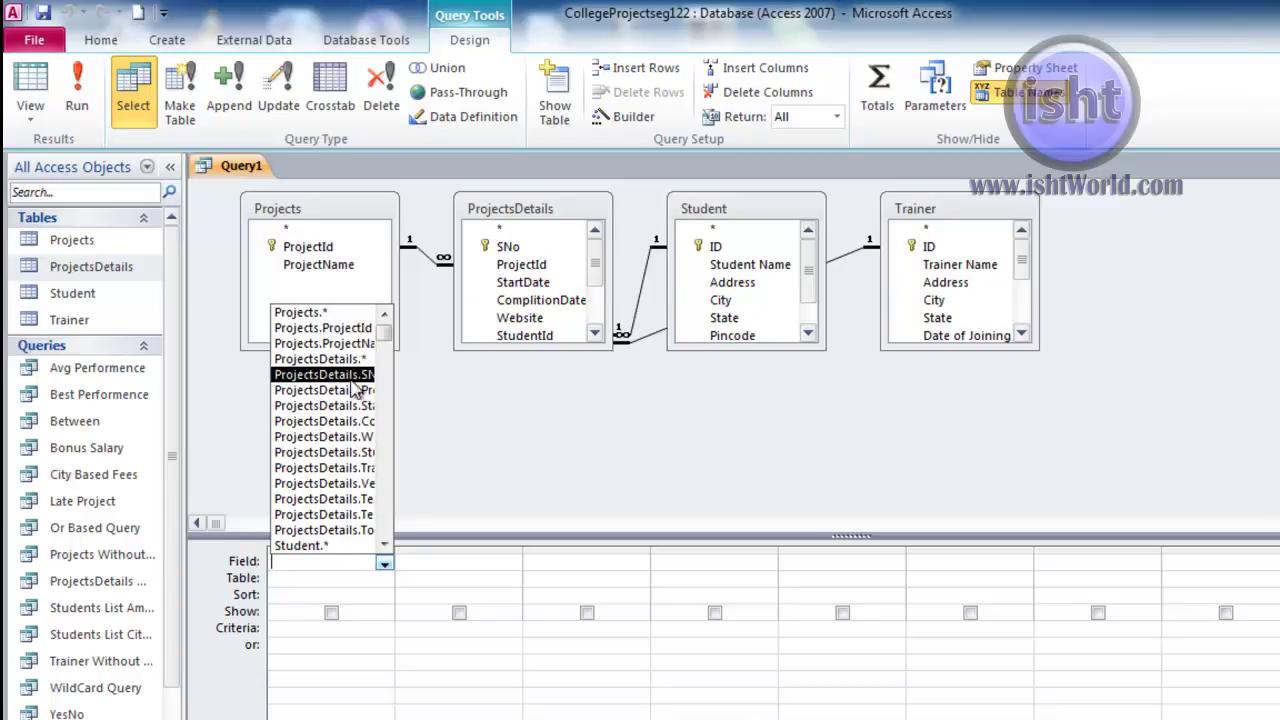
pyautogui.scroll(-4, 355, 400)
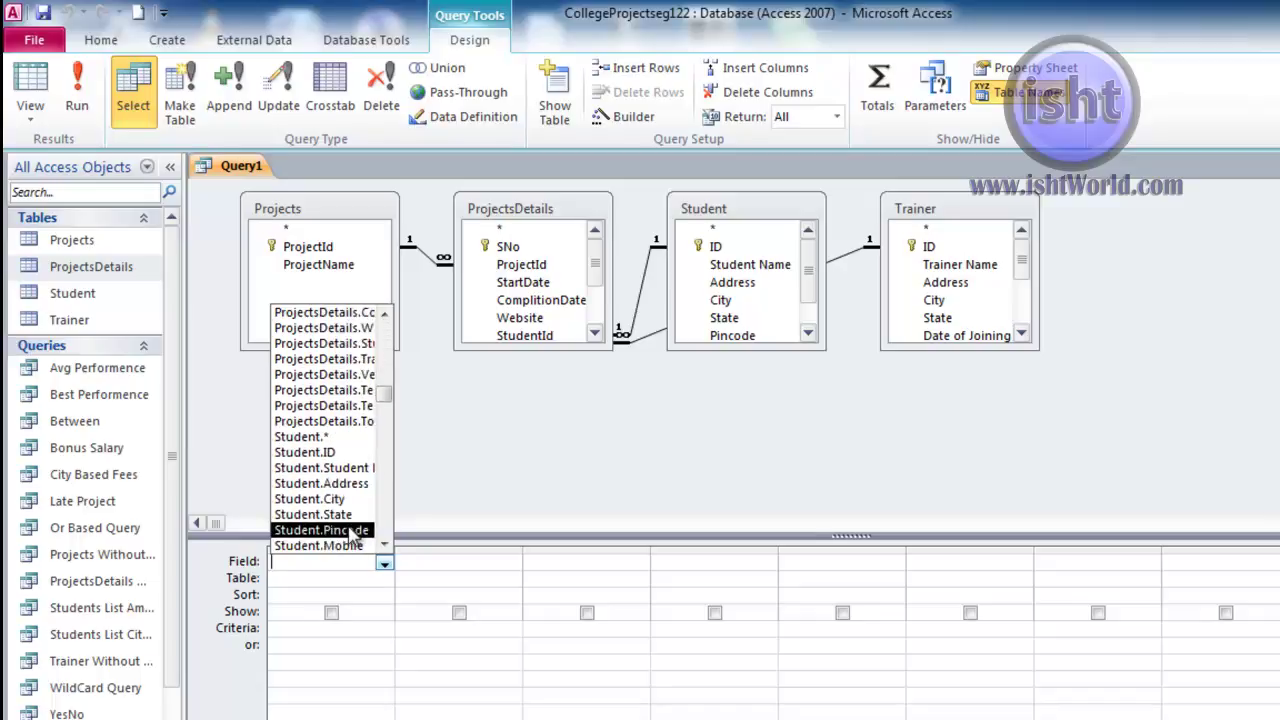
pyautogui.scroll(-1, 352, 537)
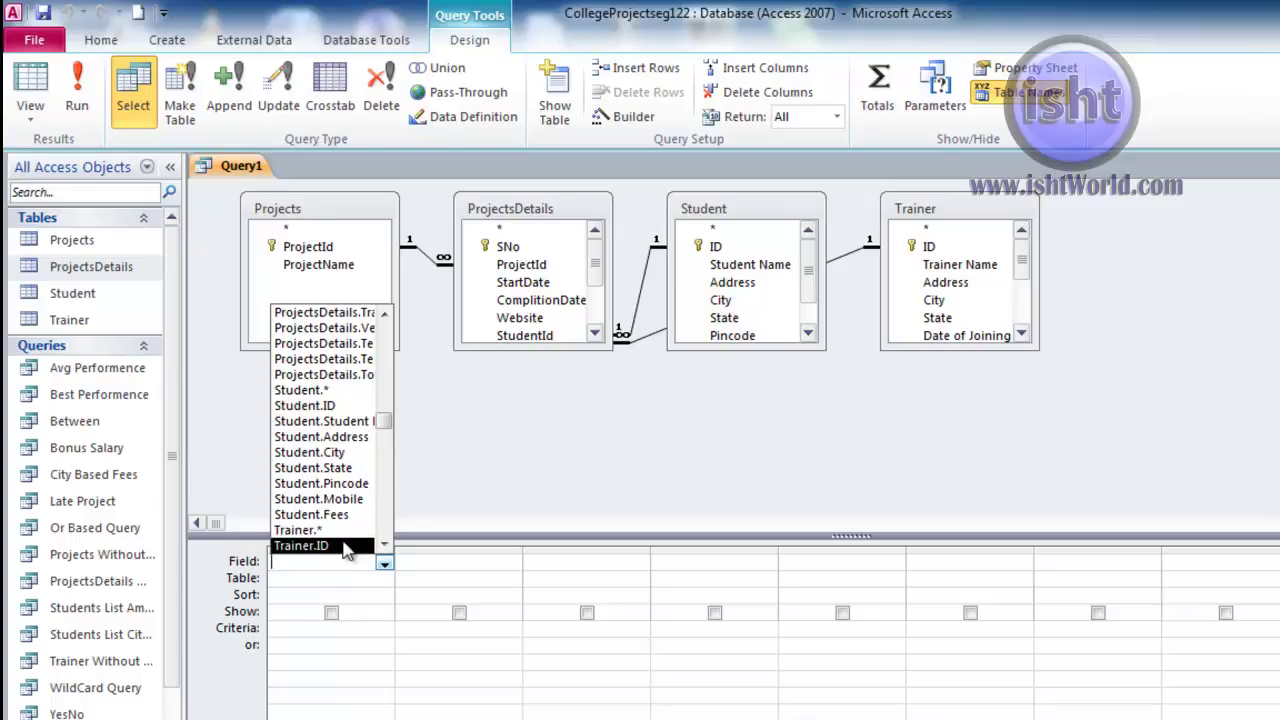
pyautogui.press('Escape')
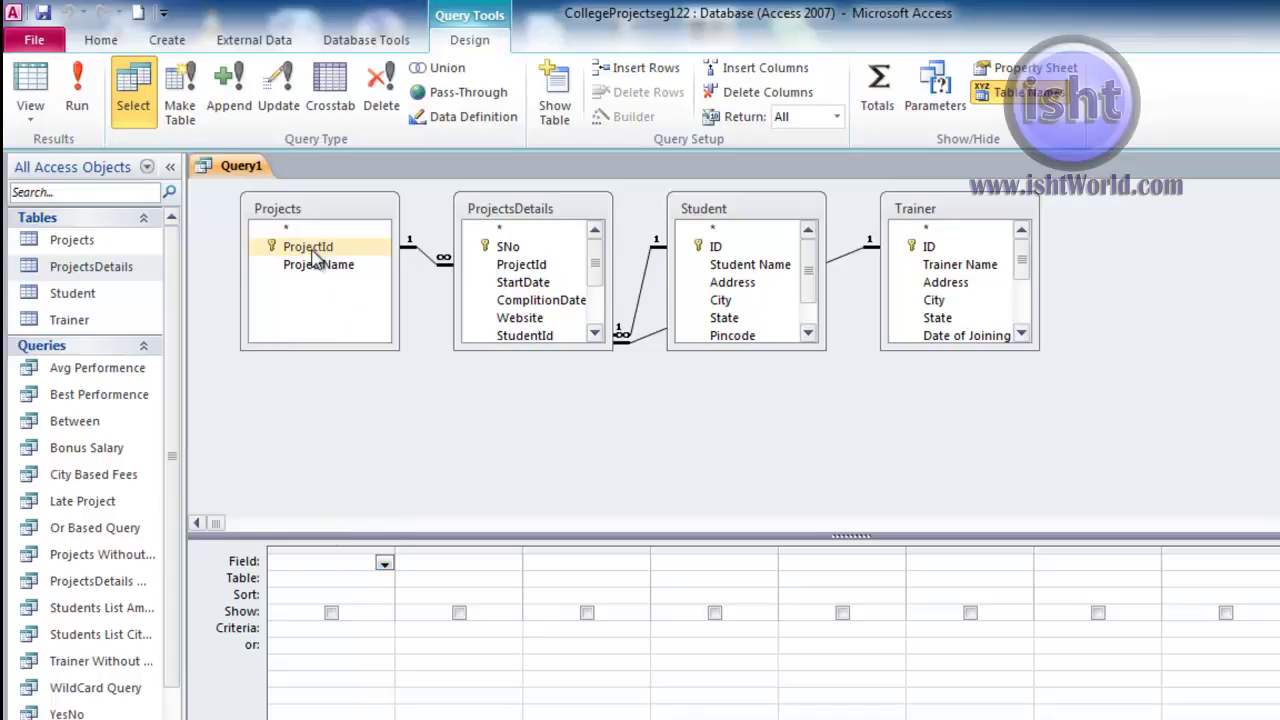
# Add ProjectId, Student Name, Trainer Name and ProjectName to the query grid, in that order.
pyautogui.moveTo(315, 258); pyautogui.dragTo(337, 565)
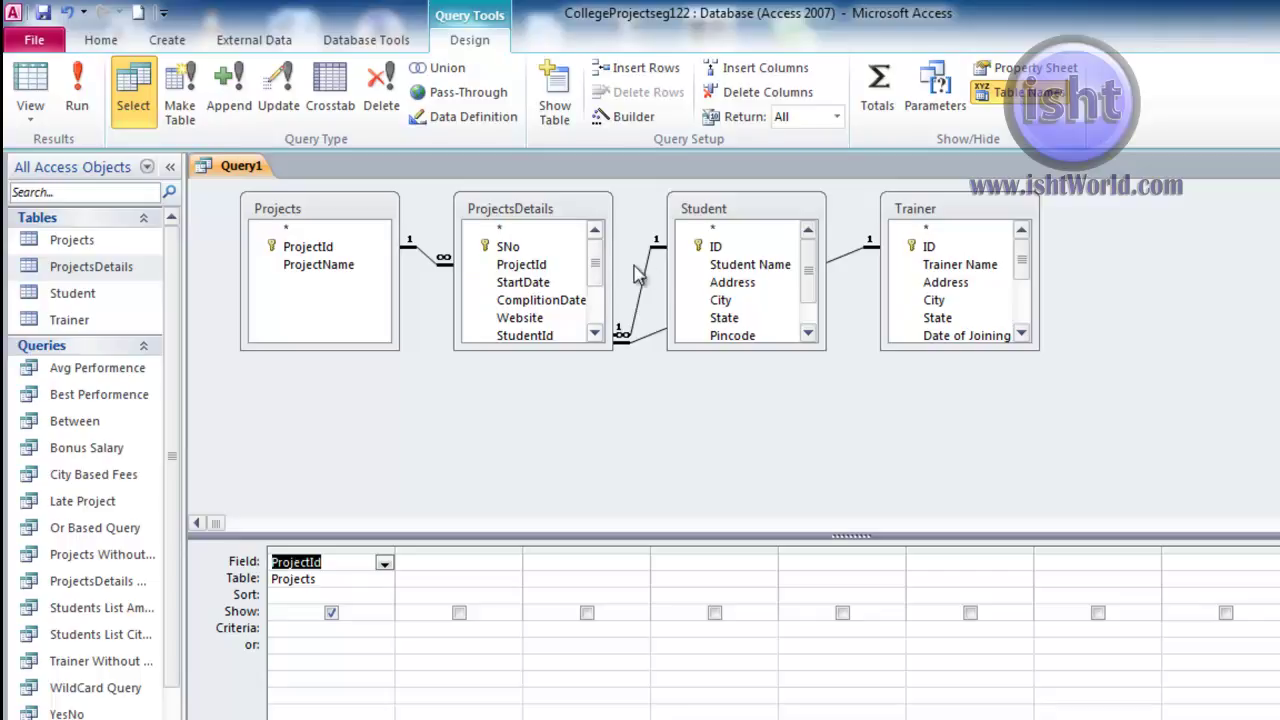
pyautogui.moveTo(737, 264); pyautogui.dragTo(476, 561)
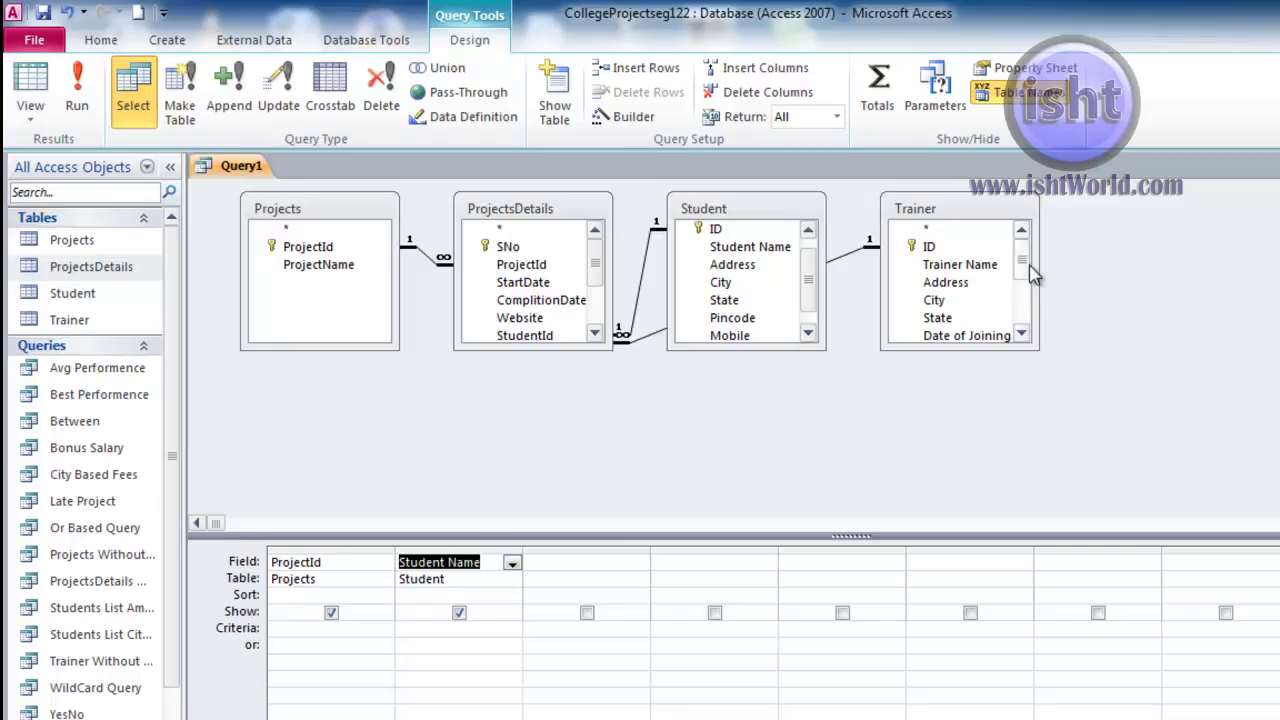
pyautogui.moveTo(996, 267); pyautogui.dragTo(637, 566)
pyautogui.moveTo(958, 264); pyautogui.dragTo(617, 560)
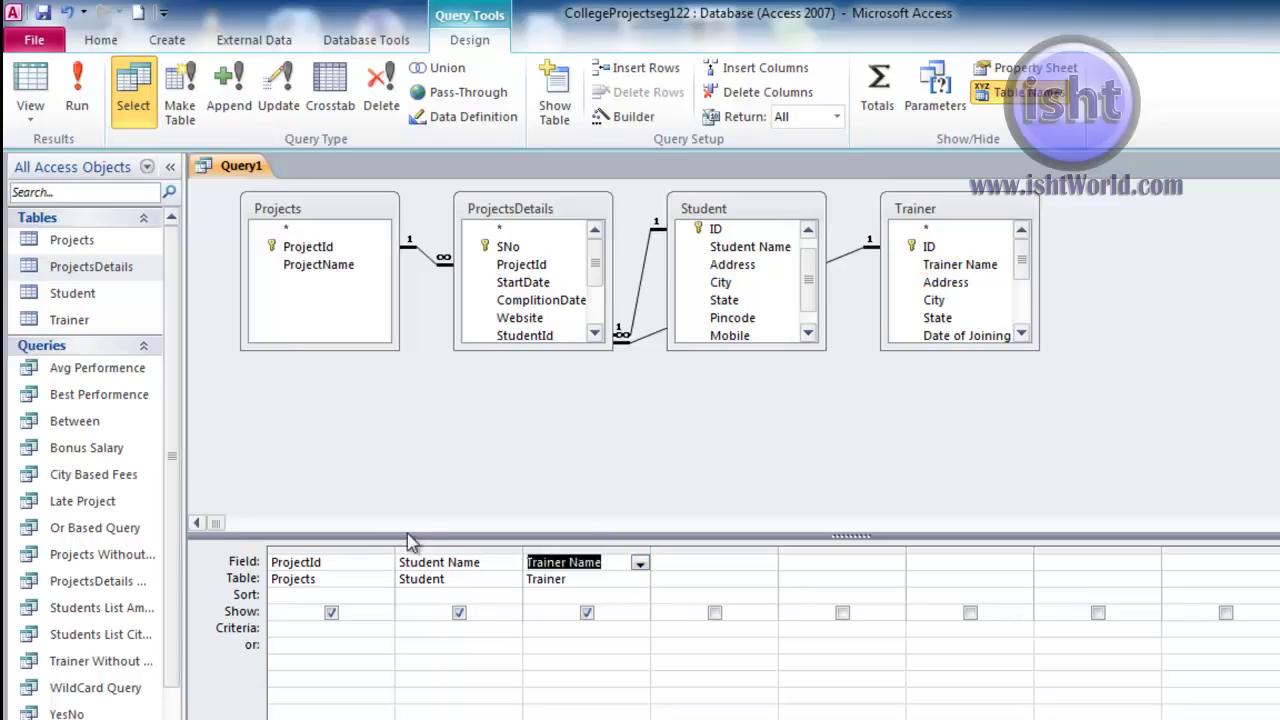
pyautogui.click(313, 267)
pyautogui.moveTo(313, 270); pyautogui.dragTo(674, 577)
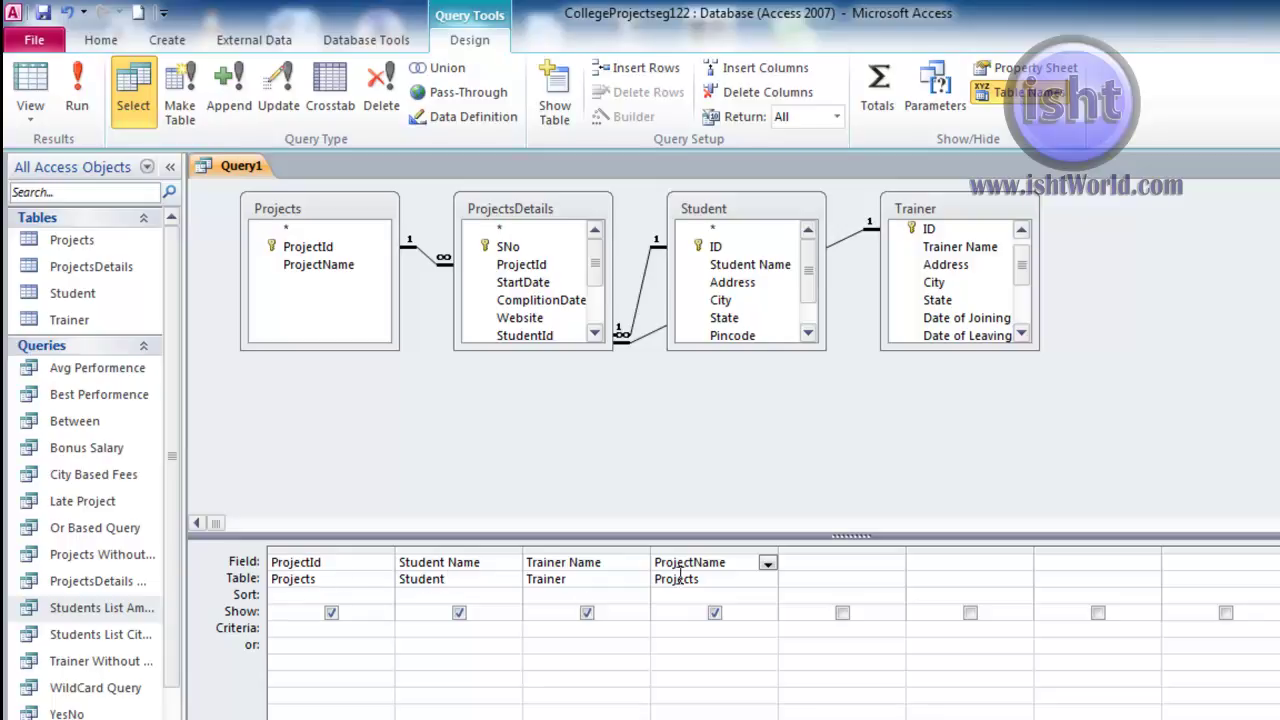
# Set the Student Name column's sort order to Ascending, and switch its Show option off and back on.
pyautogui.click(384, 595)
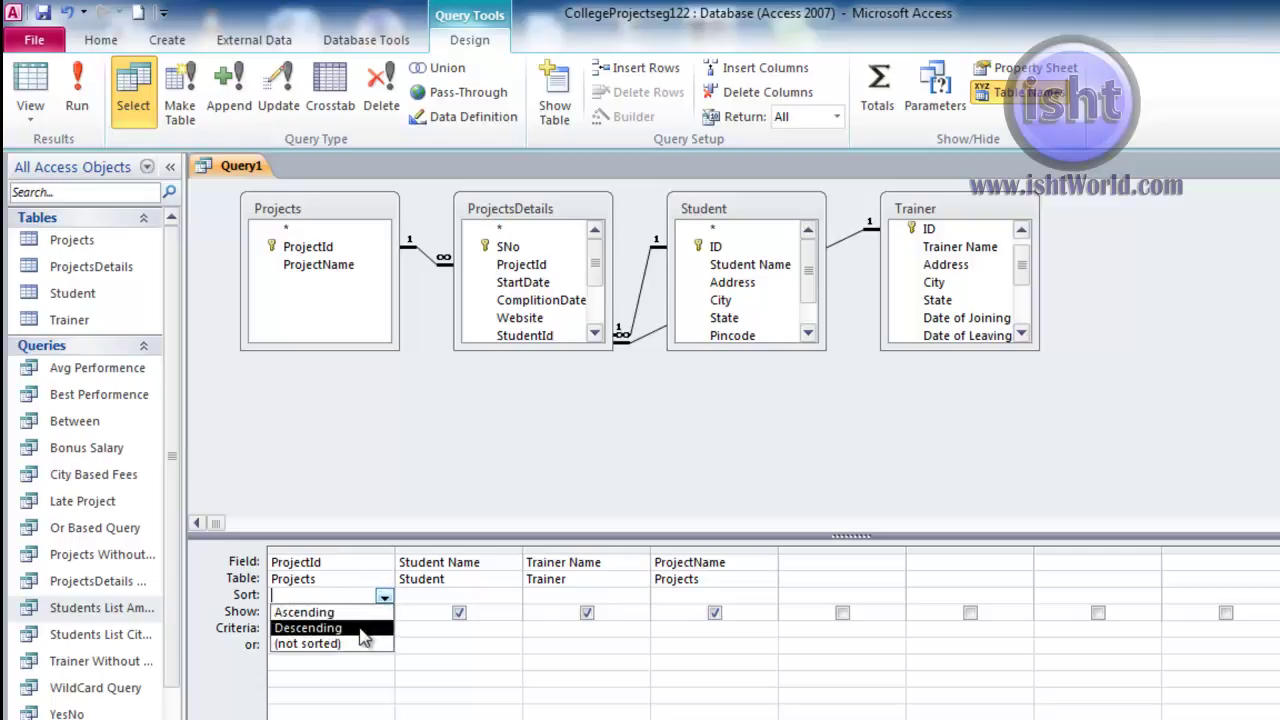
pyautogui.click(450, 596)
pyautogui.click(512, 598)
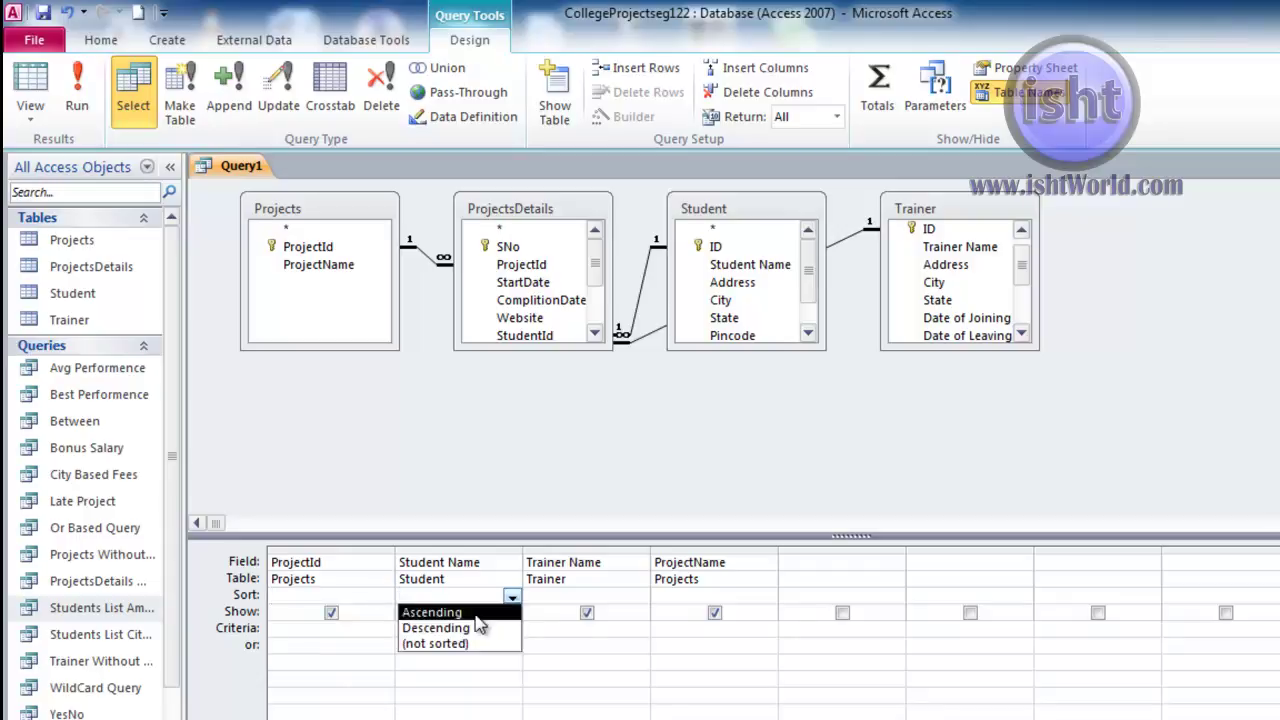
pyautogui.click(475, 614)
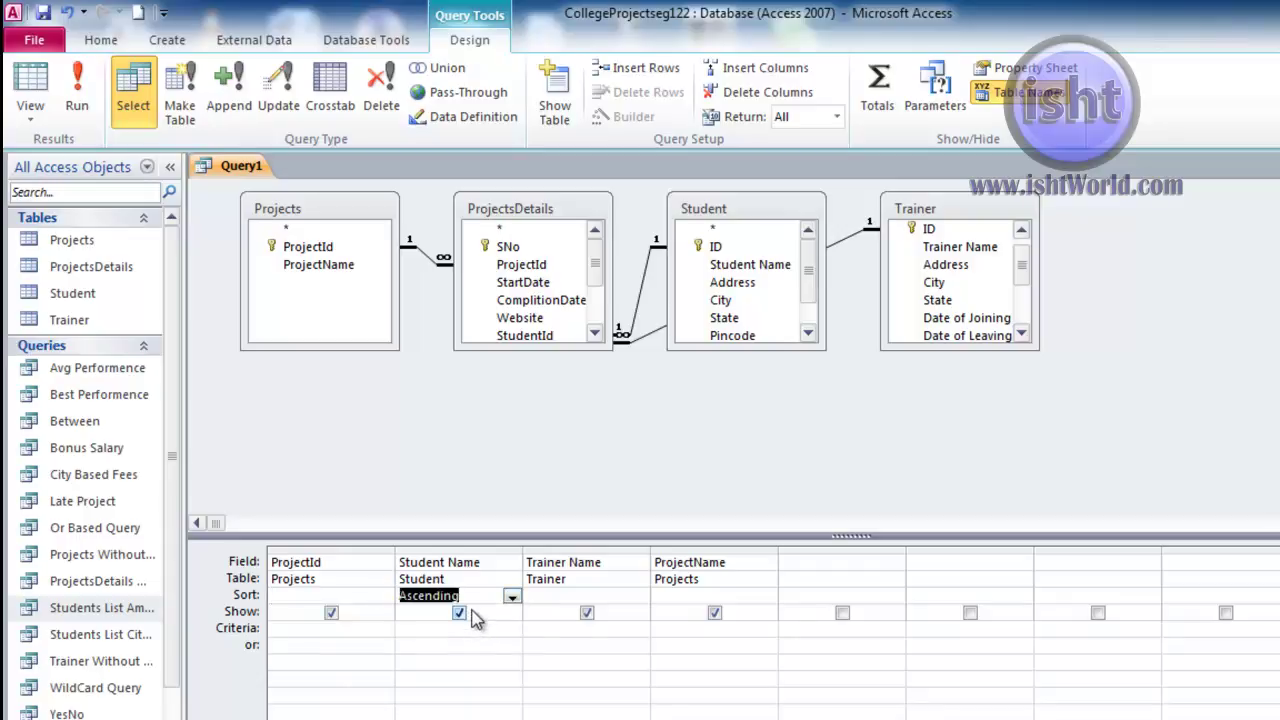
pyautogui.click(567, 597)
pyautogui.click(674, 597)
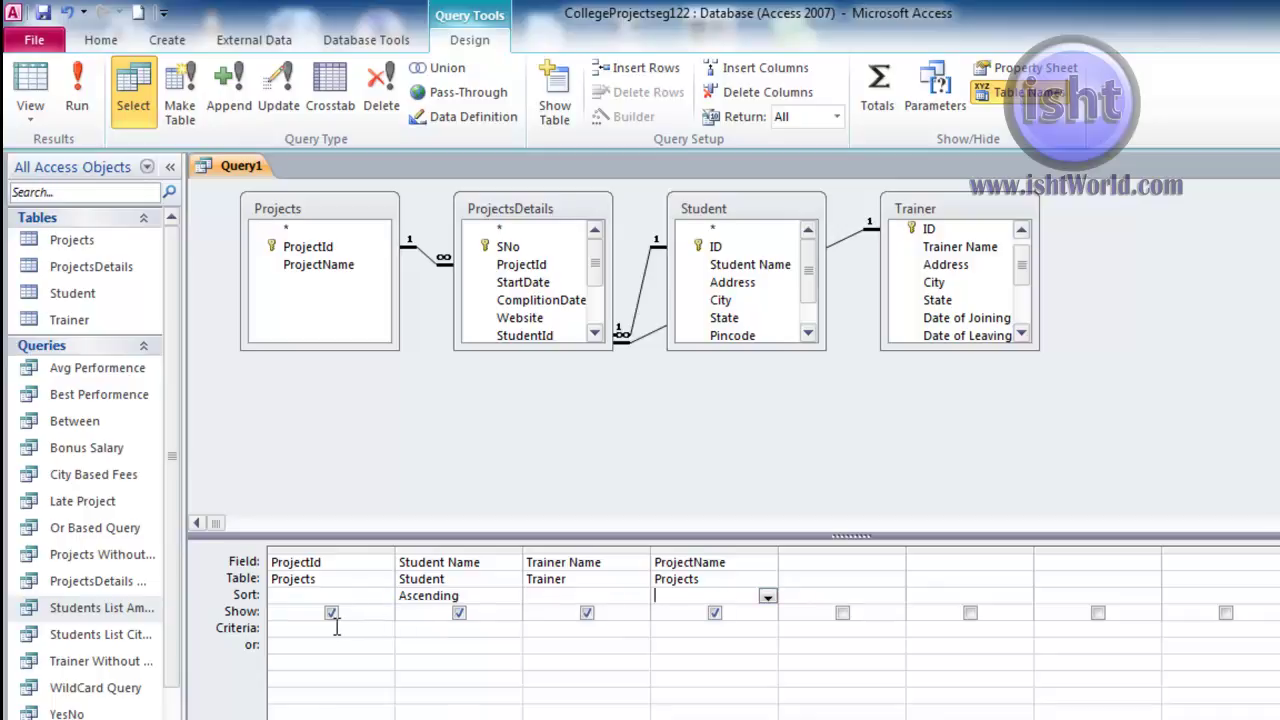
pyautogui.click(459, 613)
pyautogui.click(459, 613)
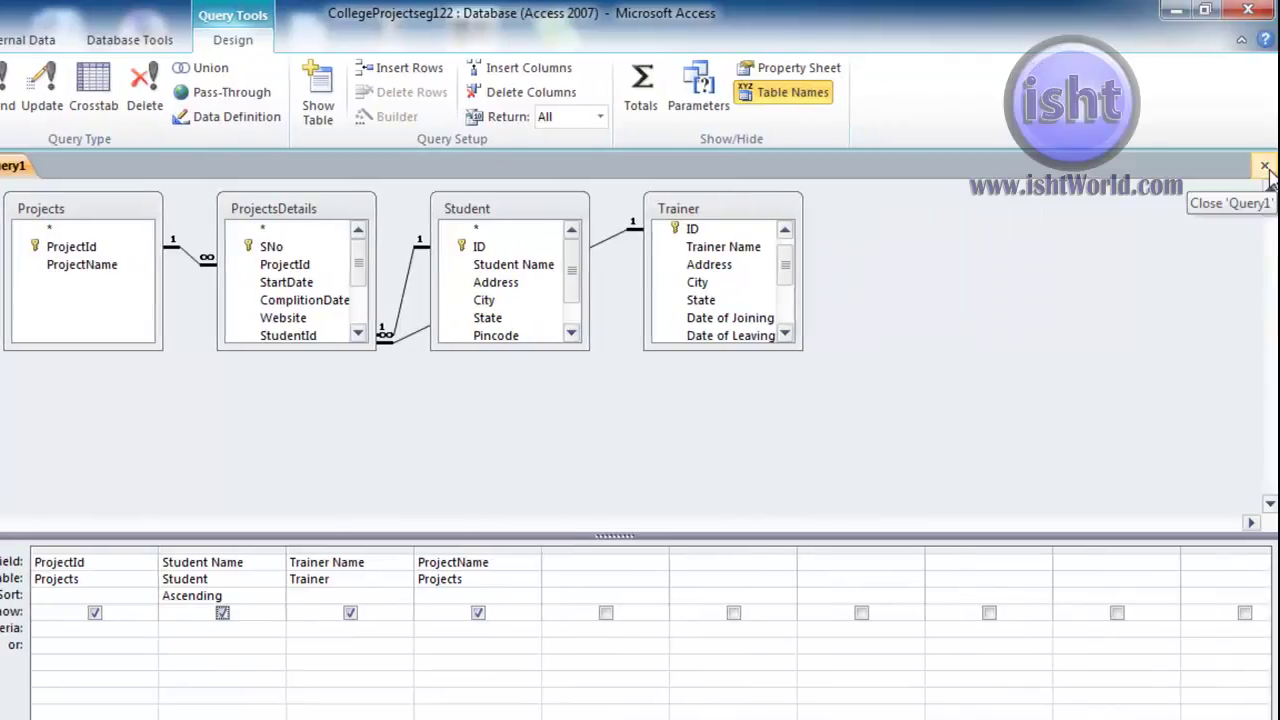
# Close the query design and save the query under the name Details.
pyautogui.click(1264, 166)
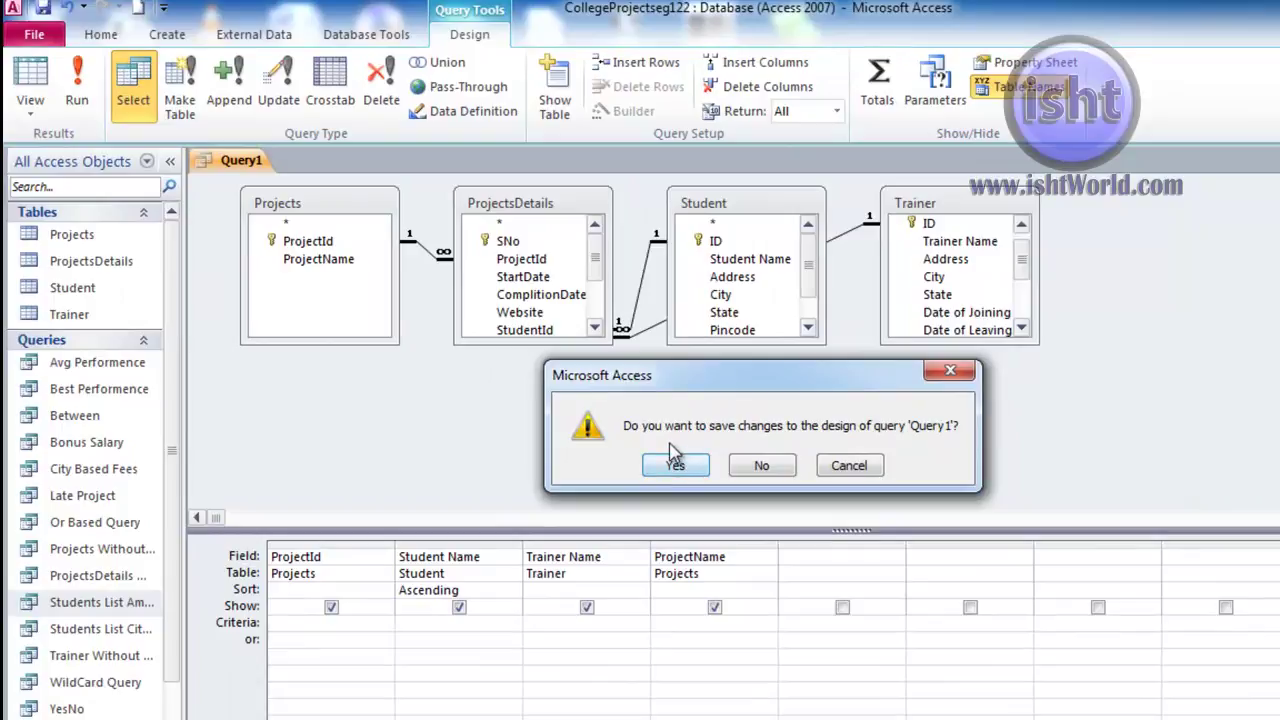
pyautogui.click(698, 466)
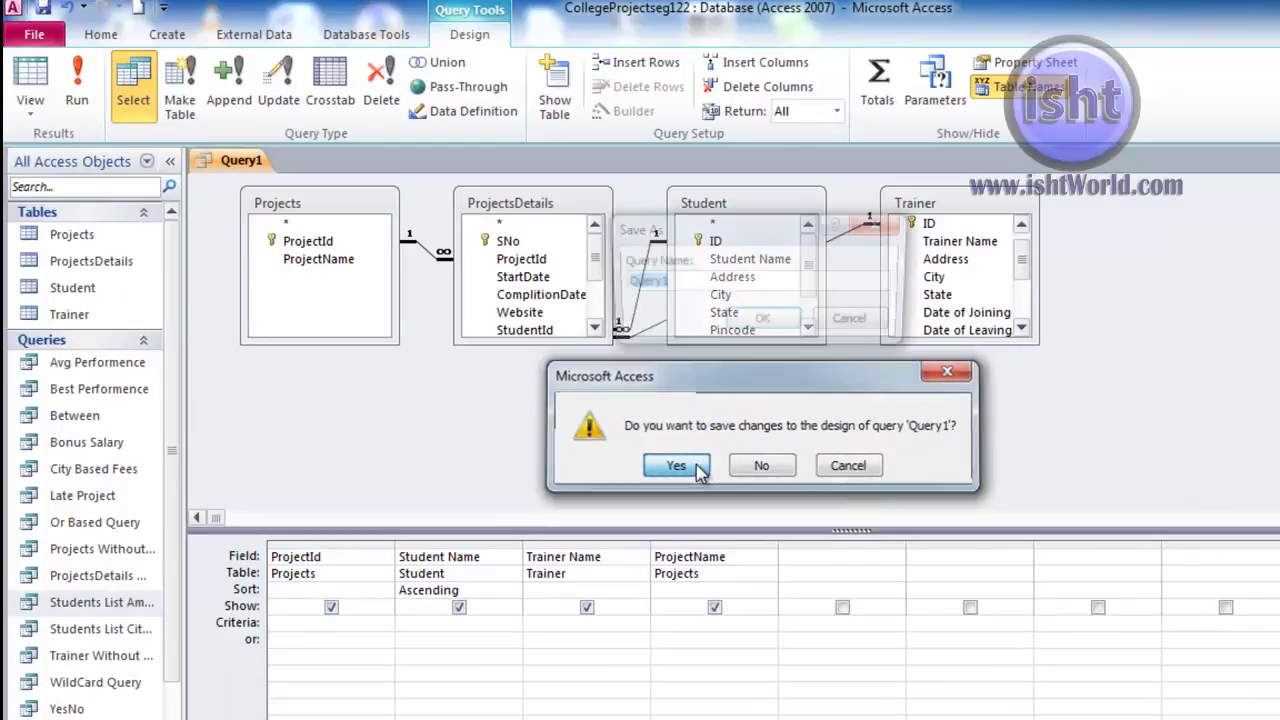
pyautogui.write('Details')
pyautogui.click(740, 324)
# Run the Details query to view its records, close it, and widen the list of database objects to show longer names.
pyautogui.click(110, 497)
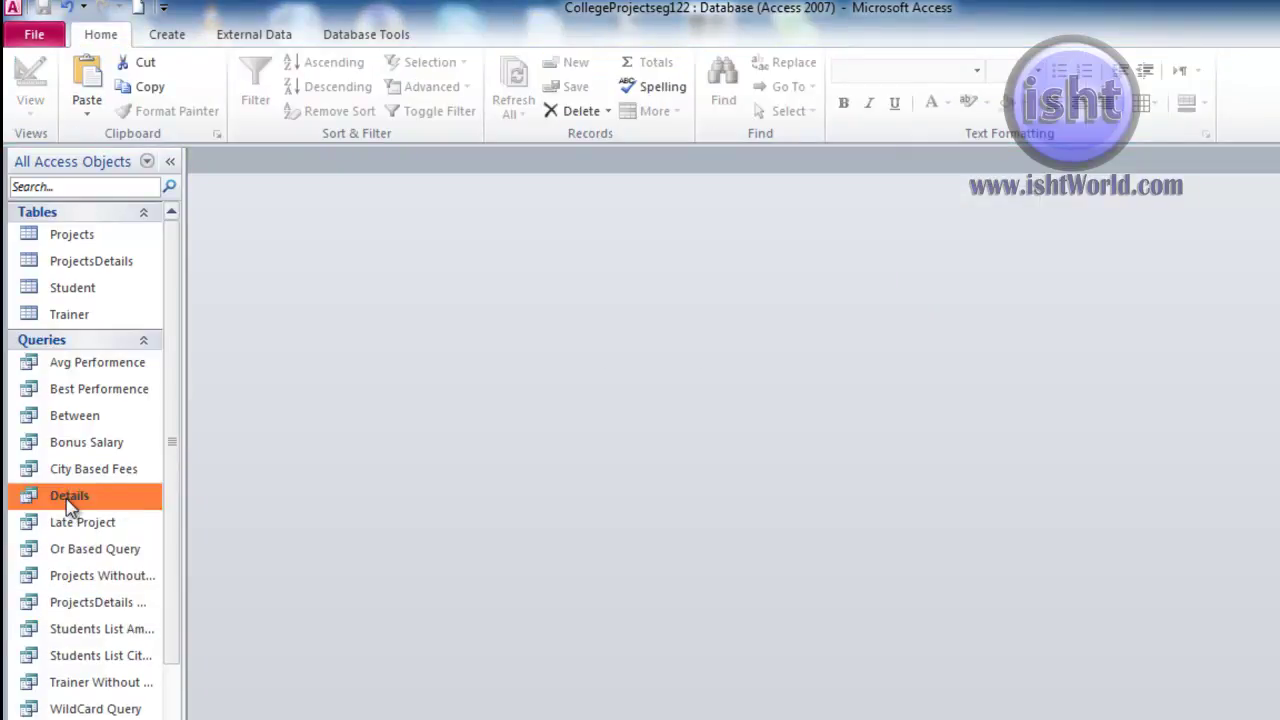
pyautogui.doubleClick(67, 497)
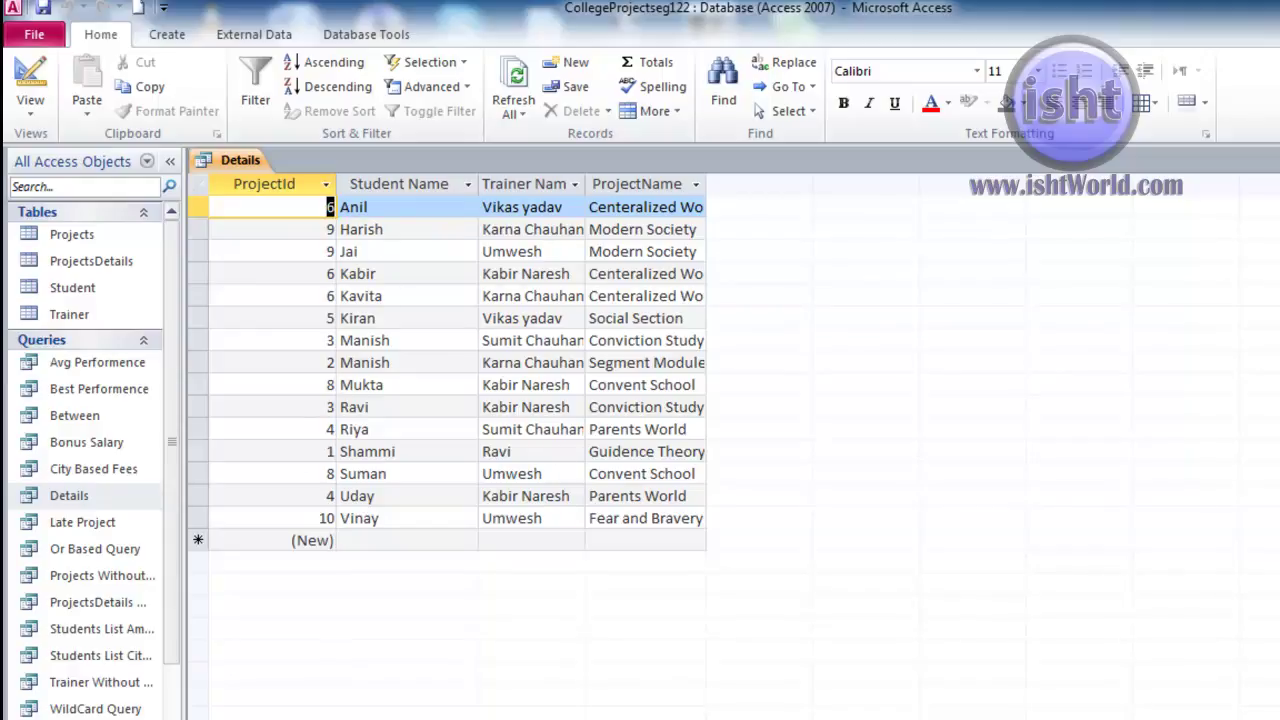
pyautogui.hotkey('ctrl', 'w')
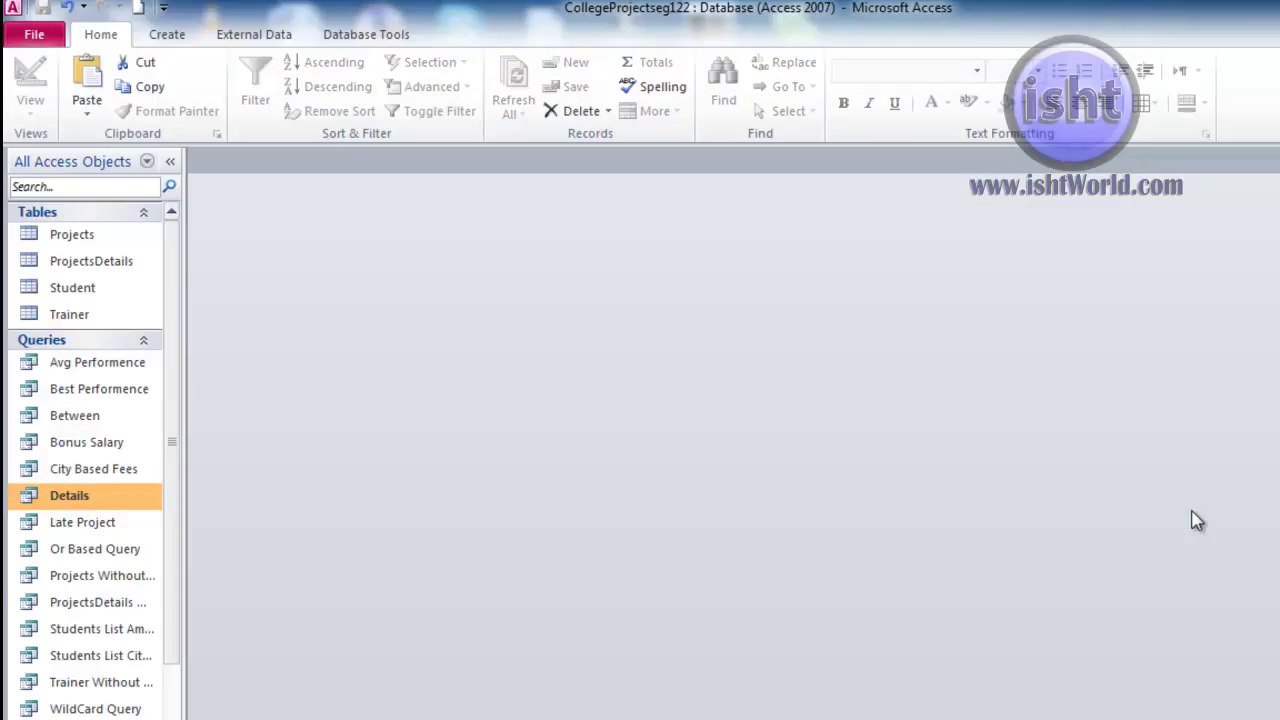
pyautogui.moveTo(180, 636); pyautogui.dragTo(225, 636)
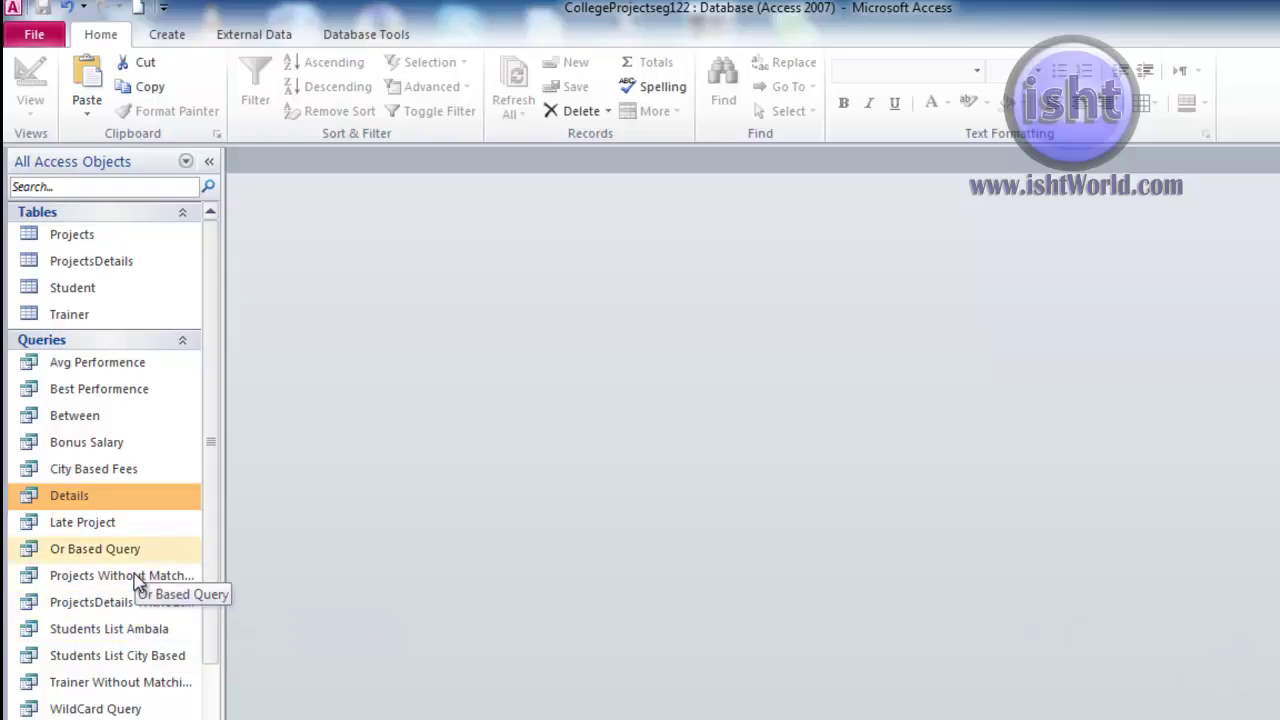
# Run the Students List Ambala query to view its records, and close it.
pyautogui.click(135, 632)
pyautogui.doubleClick(137, 638)
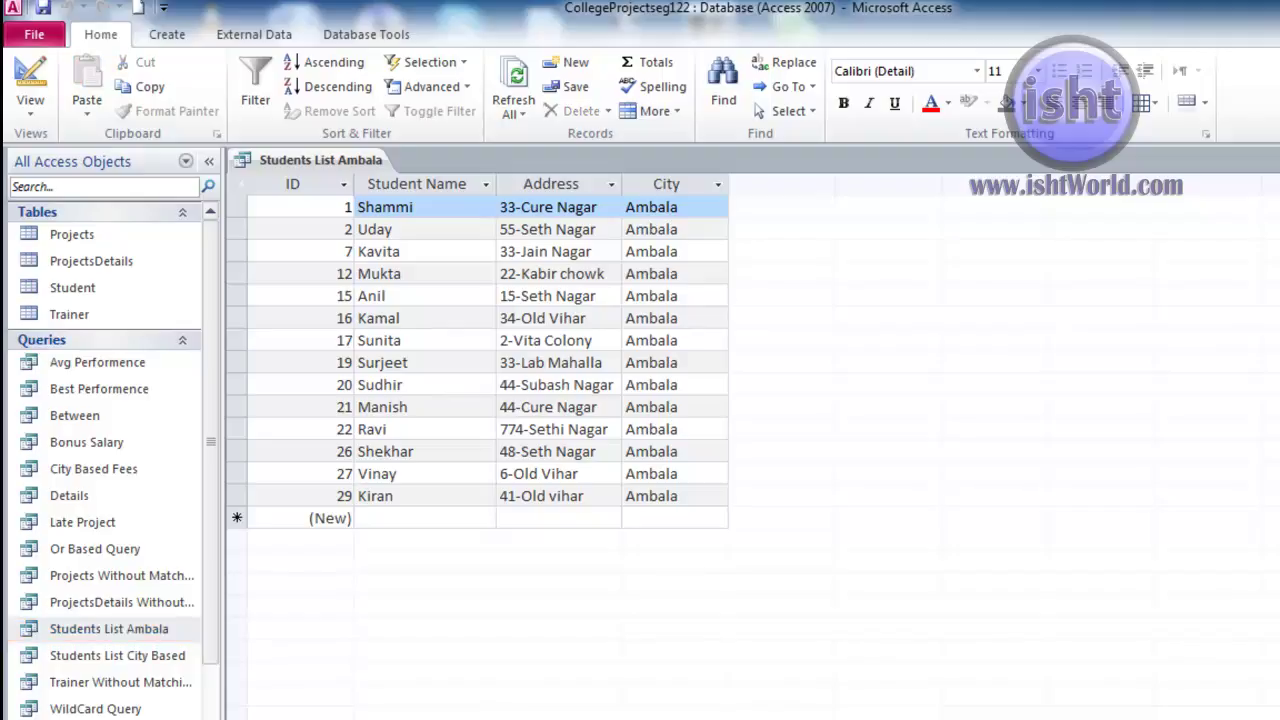
pyautogui.click(1278, 160)
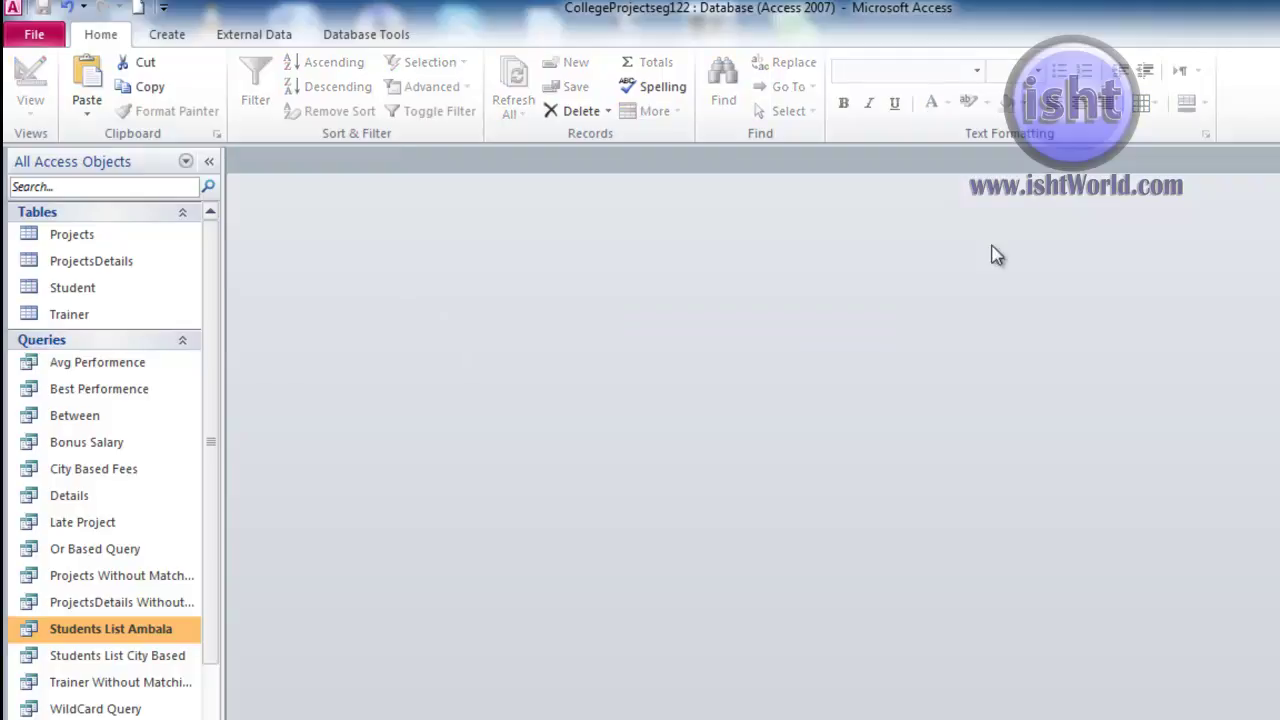
# Inspect the Students List Ambala query's design with its Student field list enlarged, close it unchanged, and run the query again to view its records.
pyautogui.rightClick(150, 638)
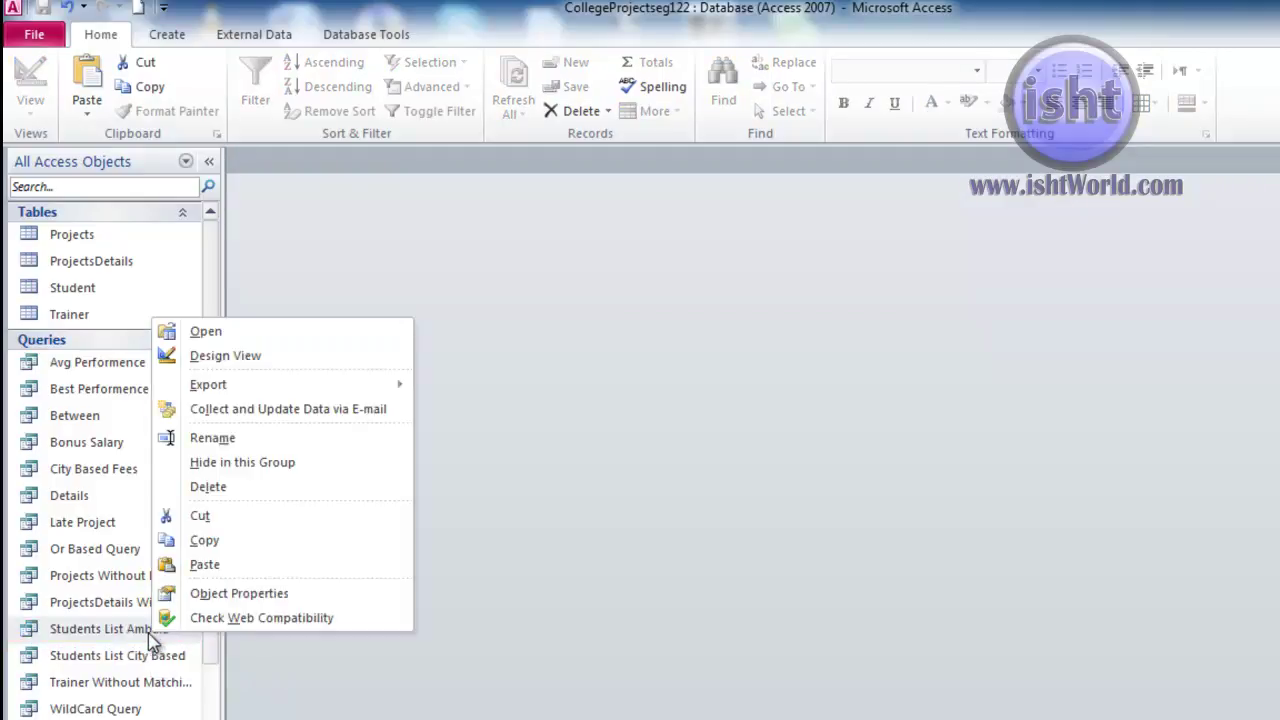
pyautogui.click(228, 356)
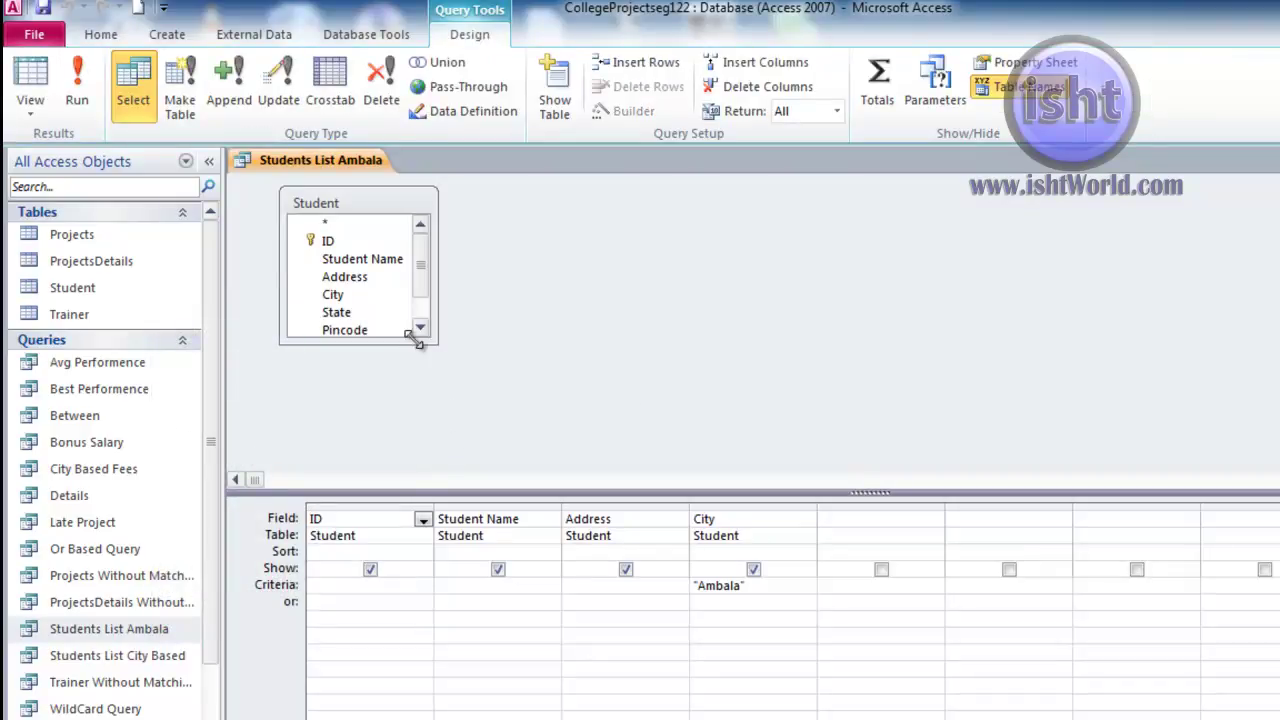
pyautogui.click(405, 338)
pyautogui.moveTo(405, 338); pyautogui.dragTo(417, 435)
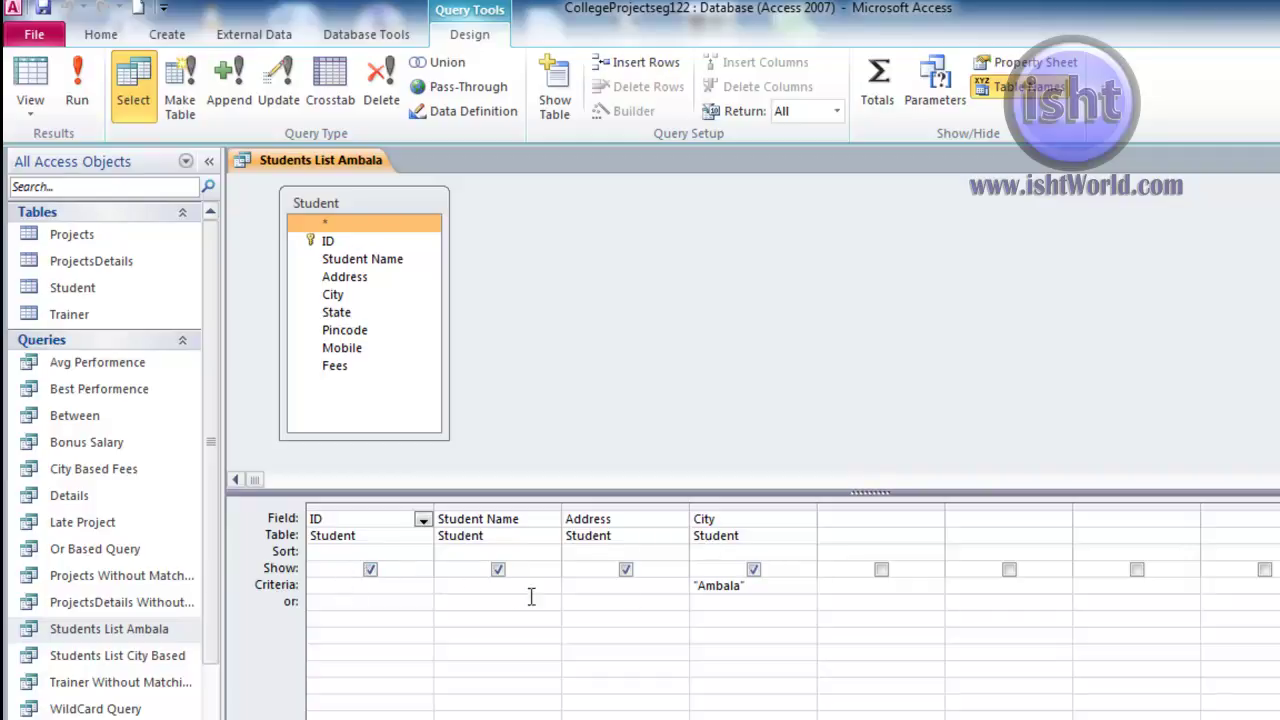
pyautogui.moveTo(755, 586); pyautogui.dragTo(682, 590)
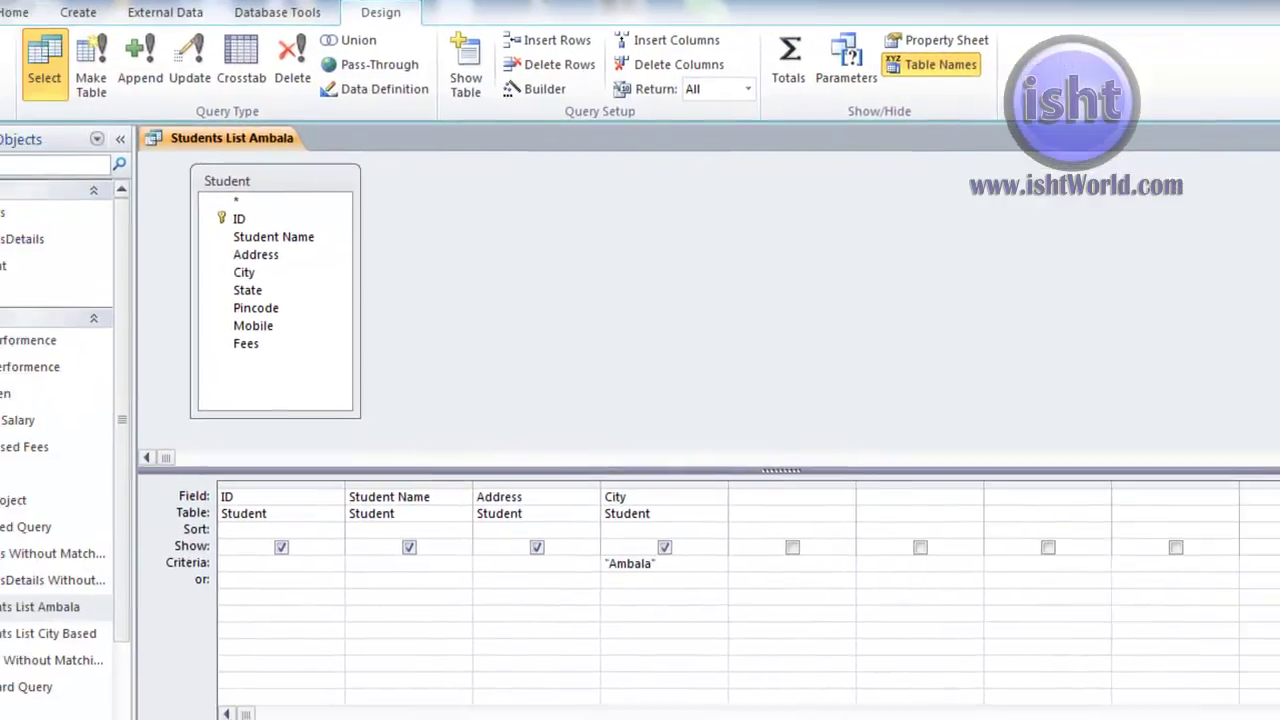
pyautogui.click(1265, 165)
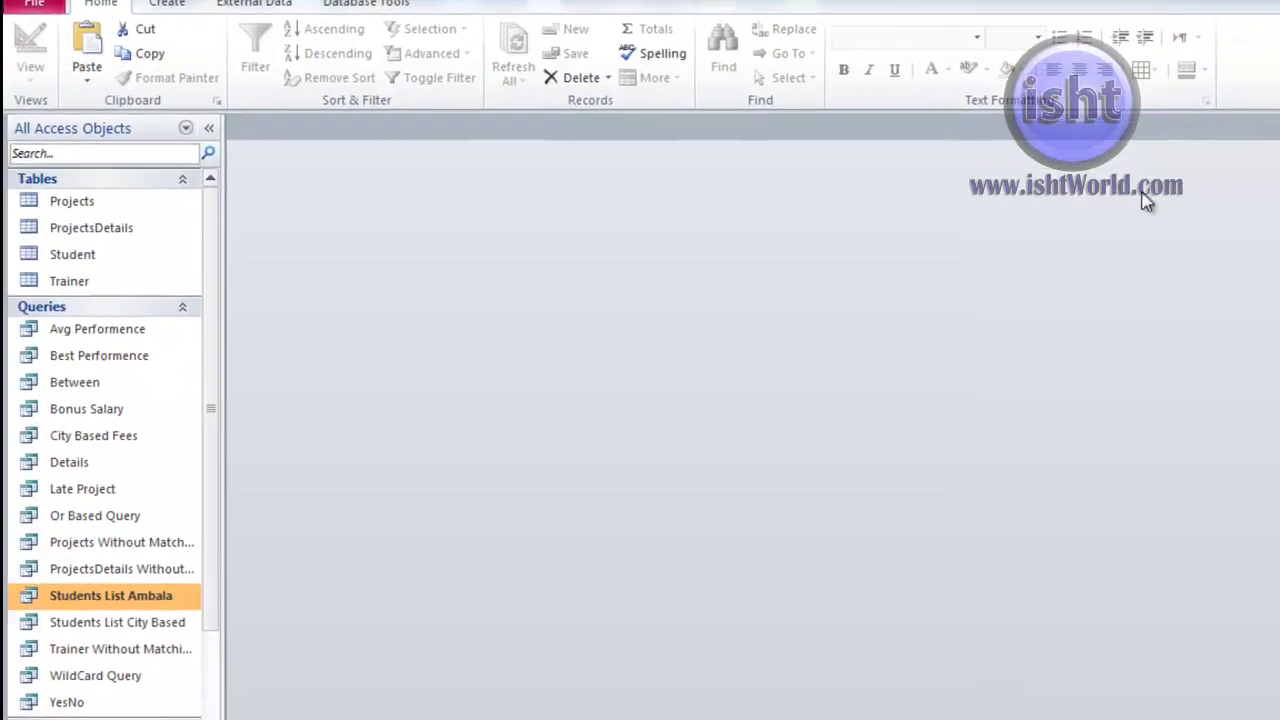
pyautogui.doubleClick(123, 598)
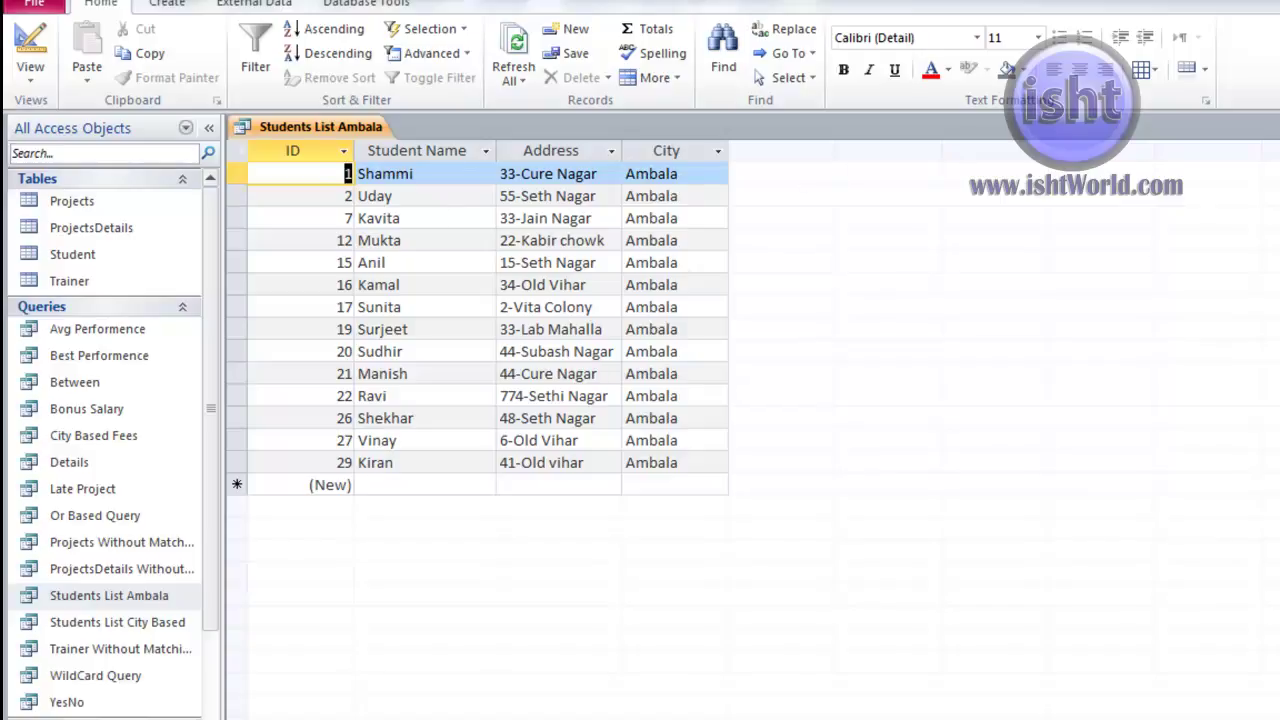
pyautogui.click(1279, 127)
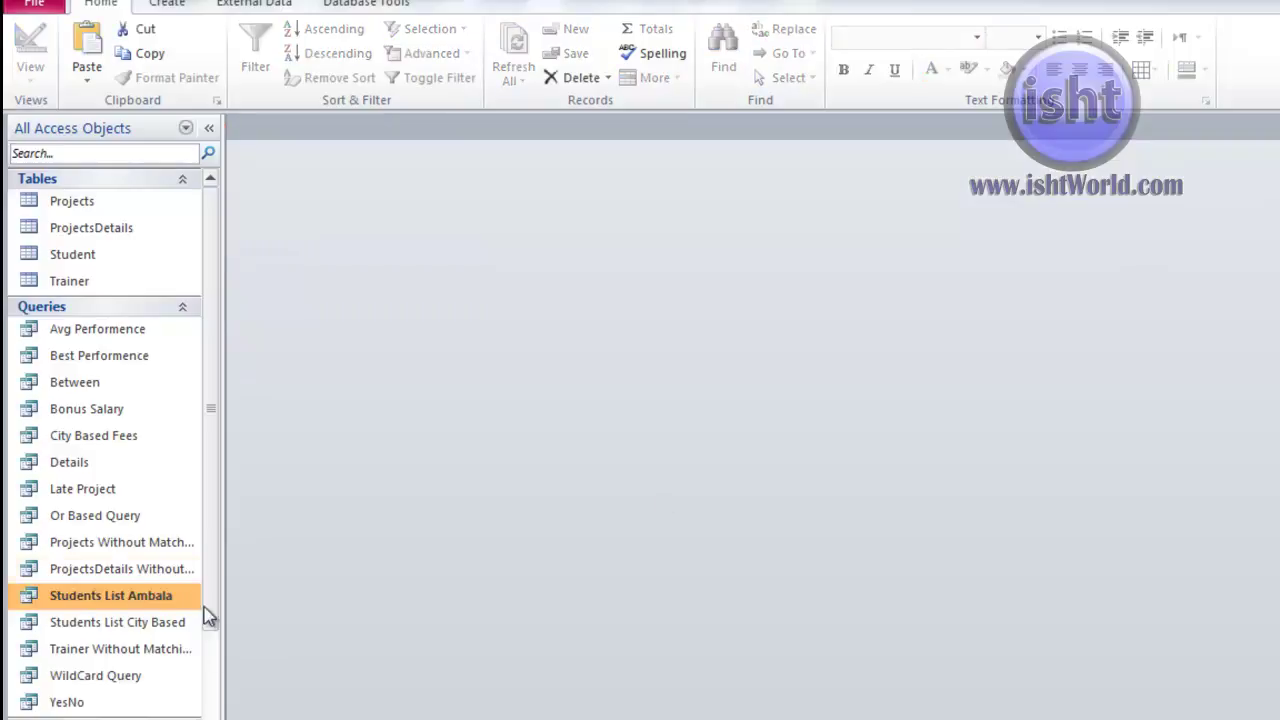
# Change the City criterion of Students List Ambala to Panipat, save the design, and run the query to check its records.
pyautogui.rightClick(137, 598)
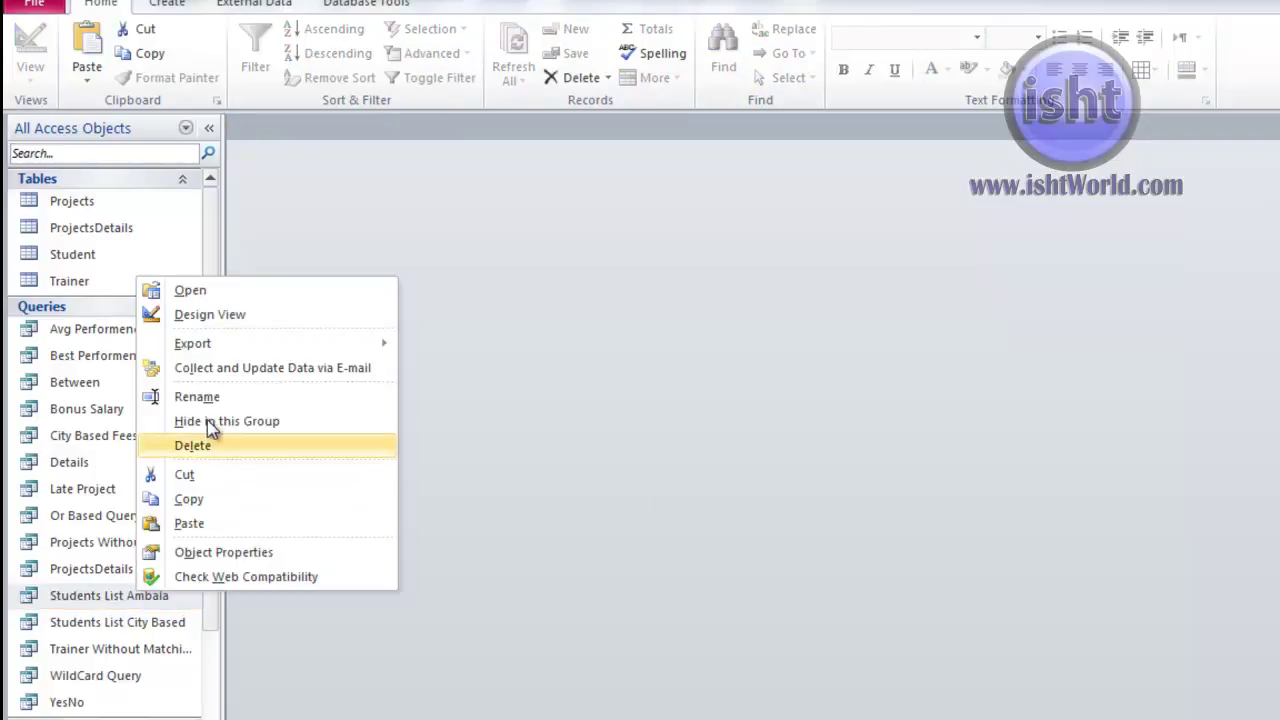
pyautogui.click(209, 316)
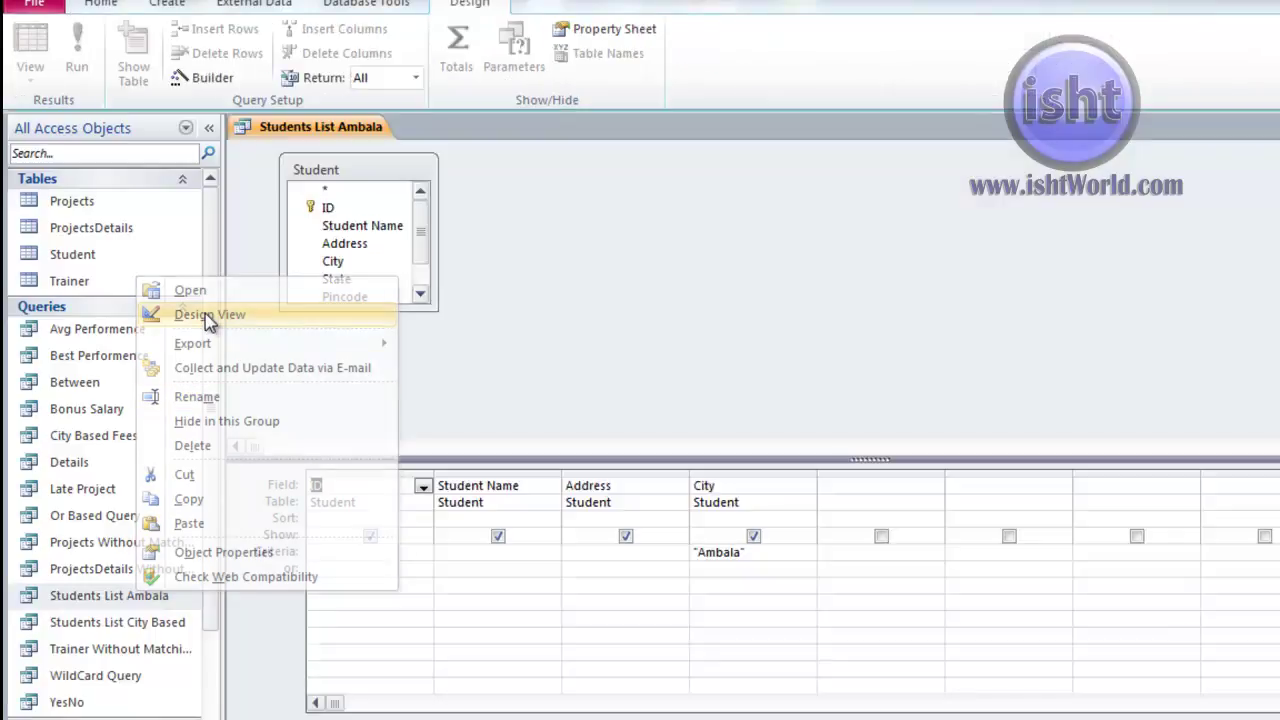
pyautogui.moveTo(759, 560); pyautogui.dragTo(663, 557)
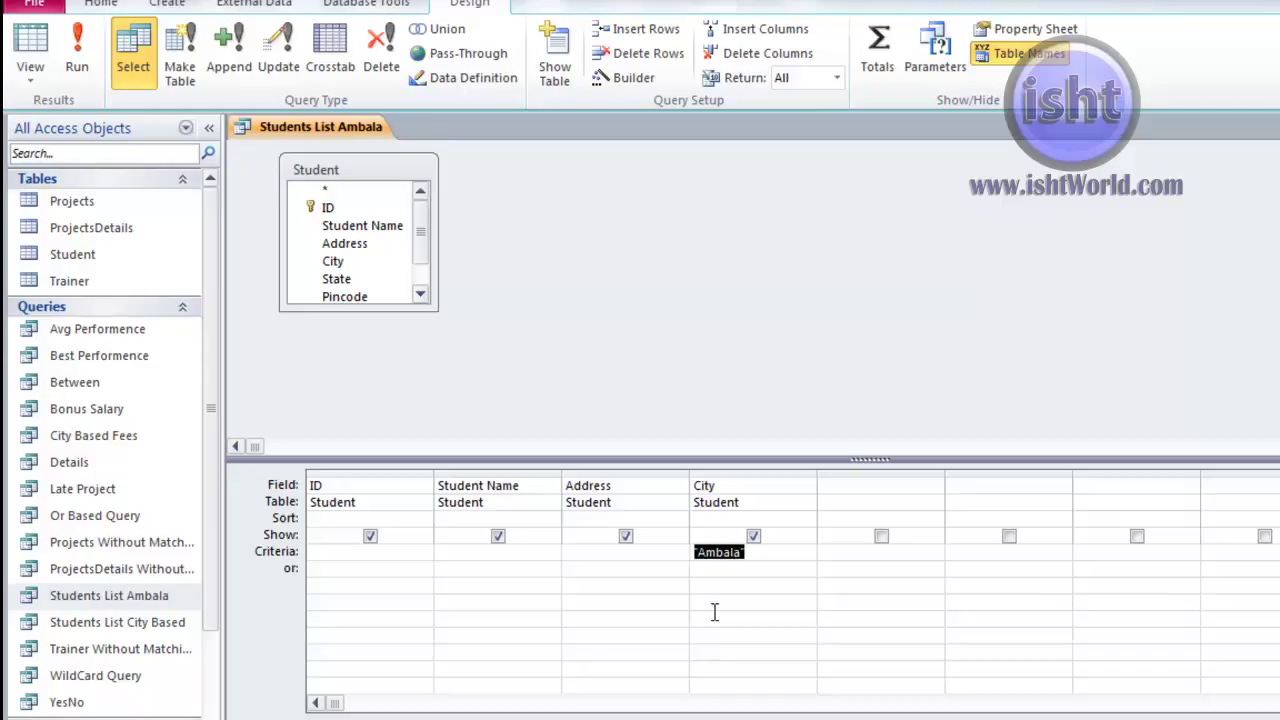
pyautogui.write('Panipat')
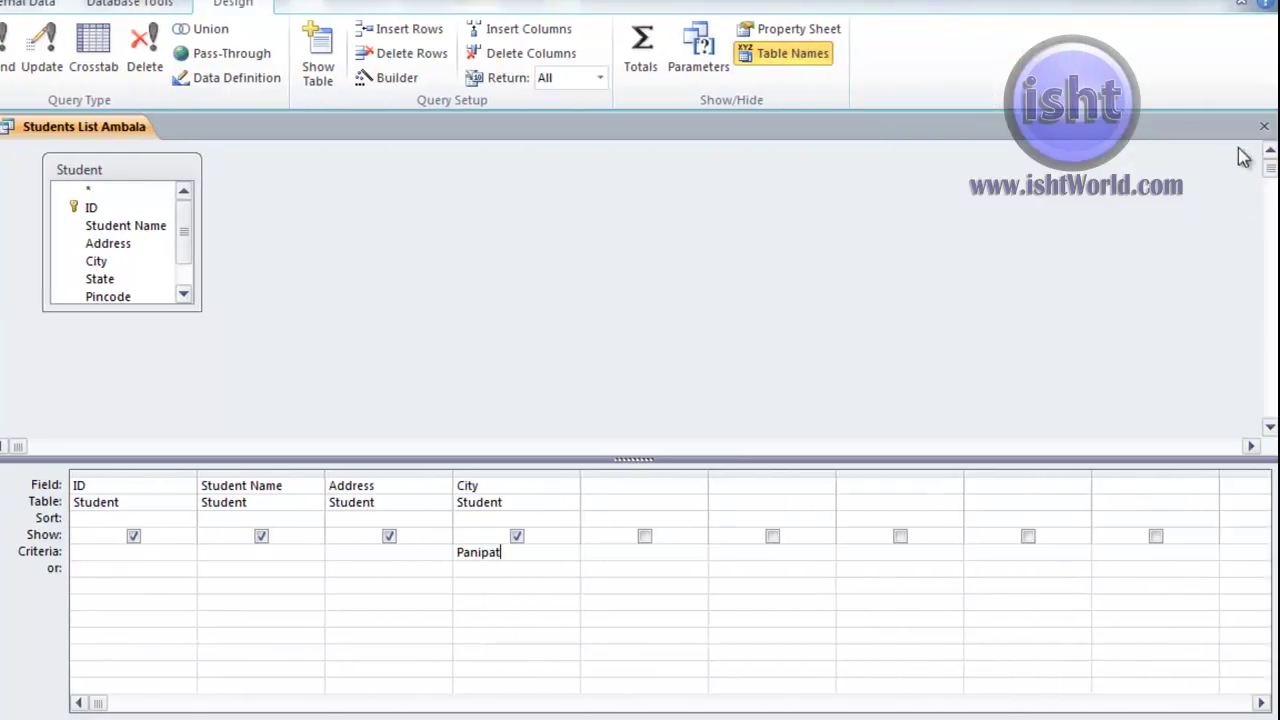
pyautogui.click(1263, 130)
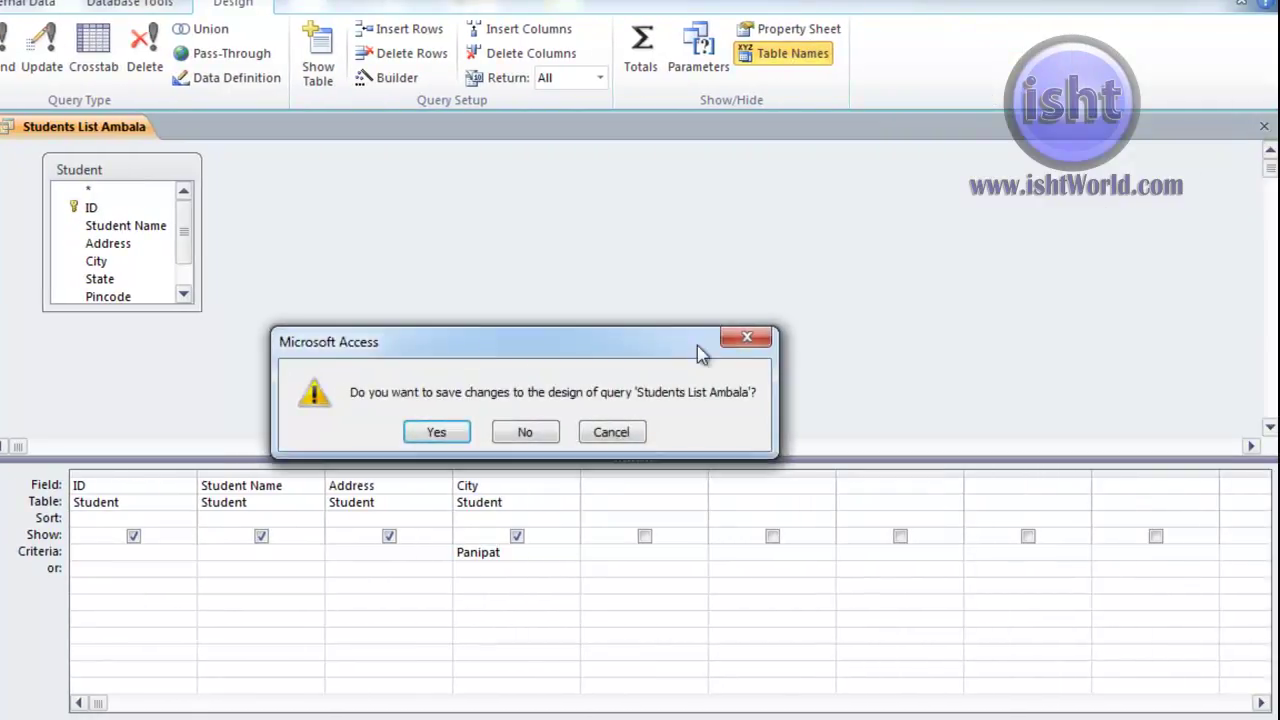
pyautogui.click(437, 432)
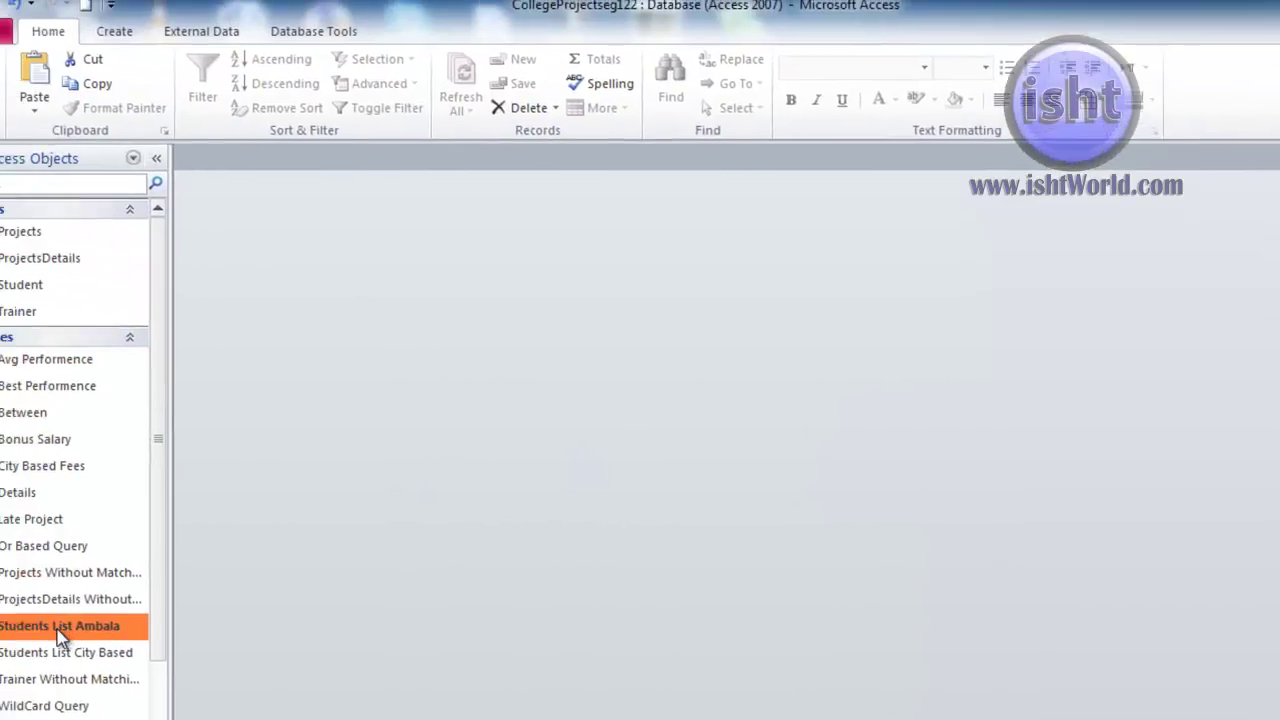
pyautogui.doubleClick(64, 630)
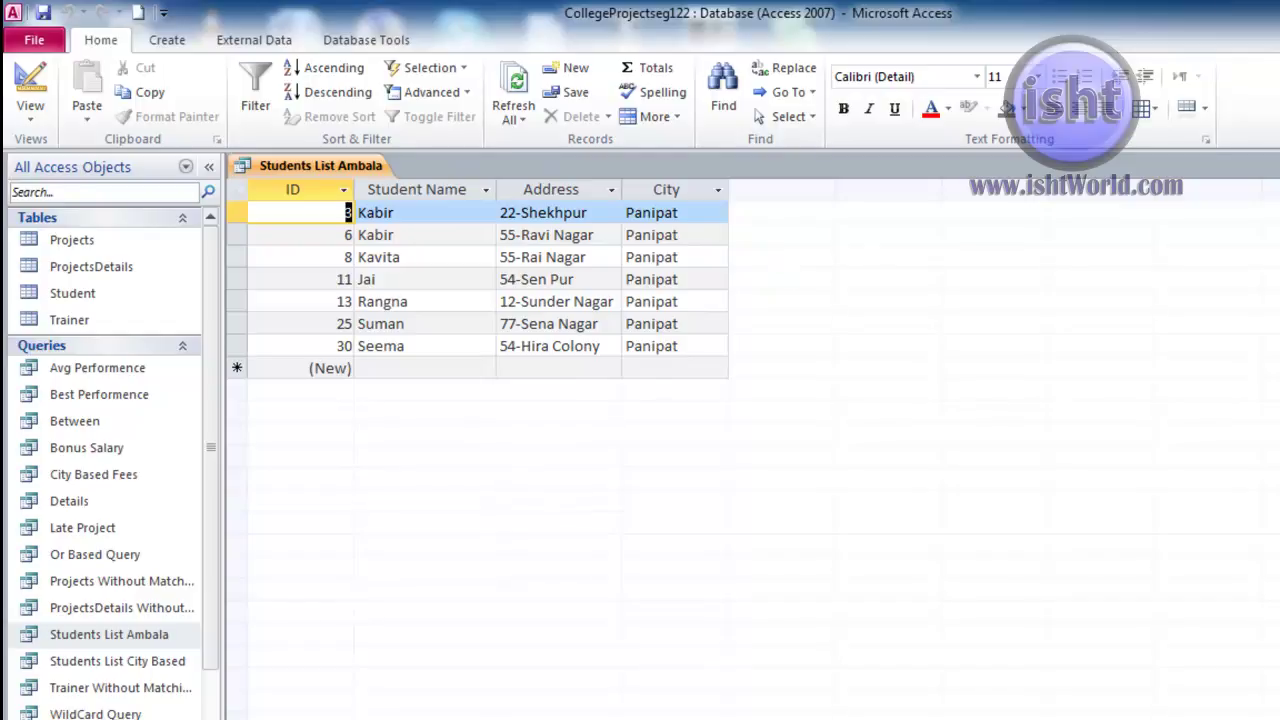
pyautogui.hotkey('ctrl', 'w')
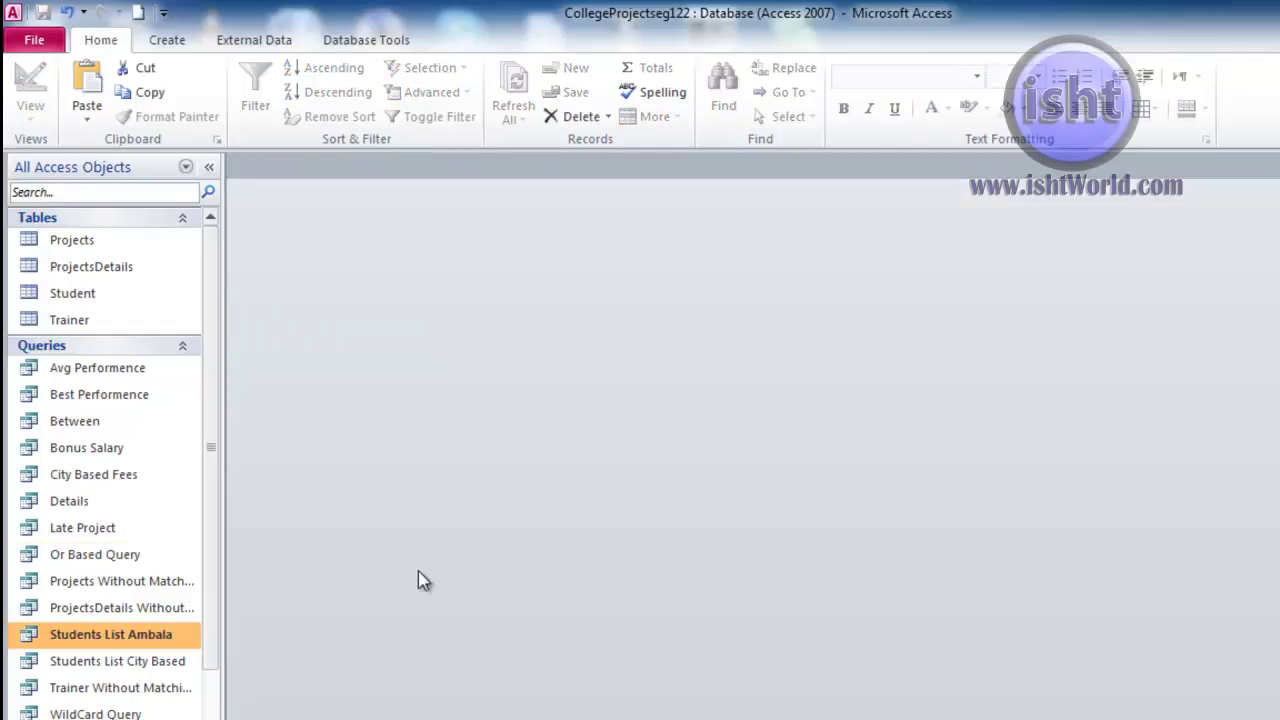
# Rename the Students List Ambala query as Students List Panipat, and run it to view its records before closing it.
pyautogui.rightClick(73, 645)
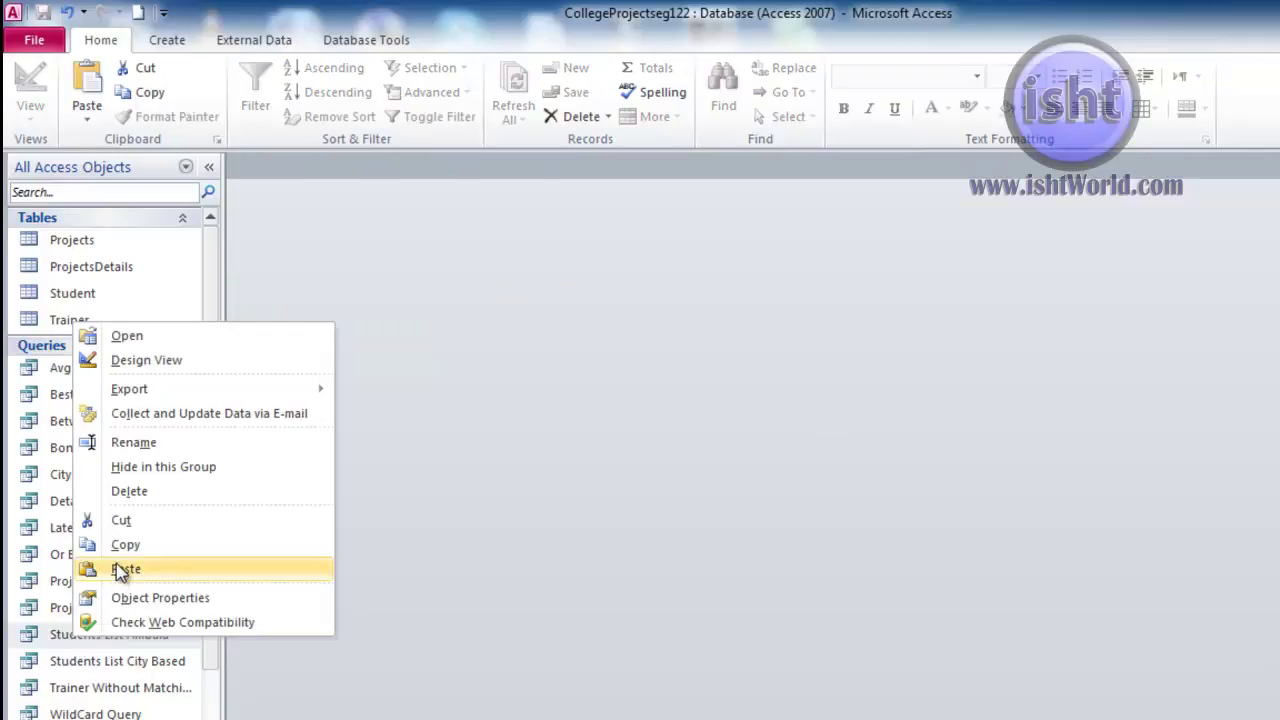
pyautogui.click(146, 444)
pyautogui.moveTo(172, 636); pyautogui.dragTo(130, 636)
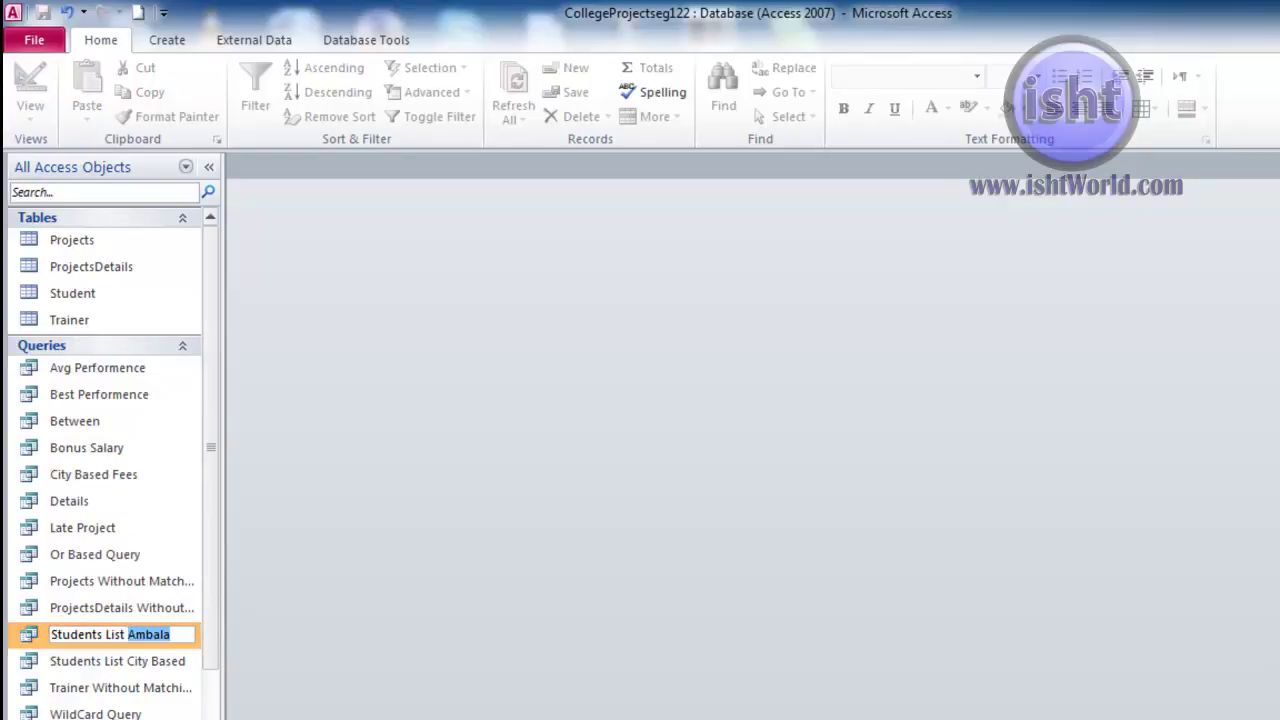
pyautogui.write('Panipat')
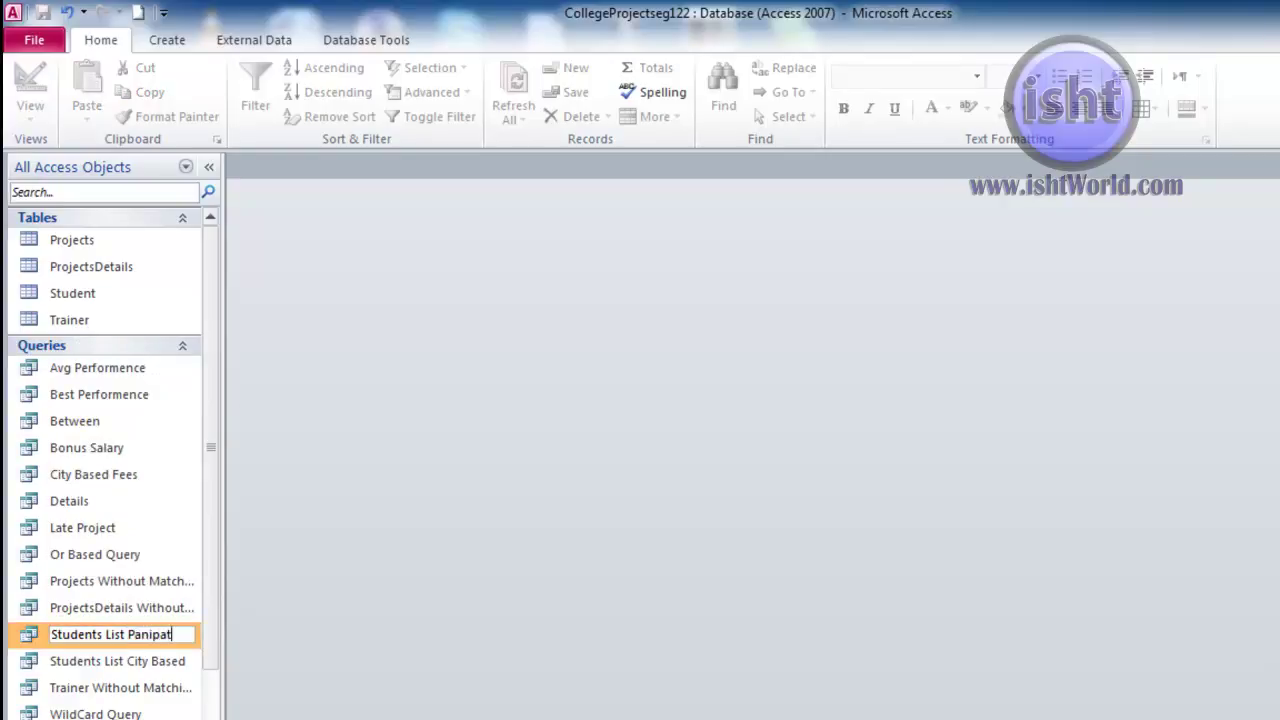
pyautogui.click(93, 665)
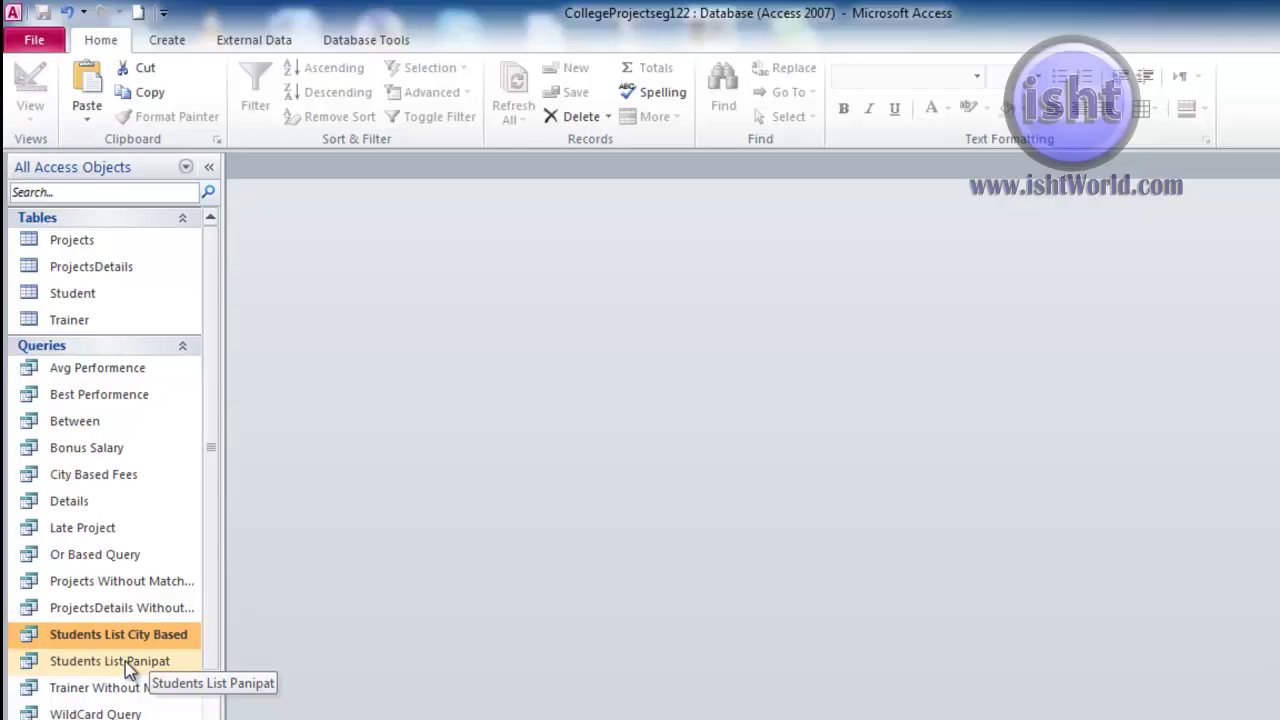
pyautogui.doubleClick(125, 661)
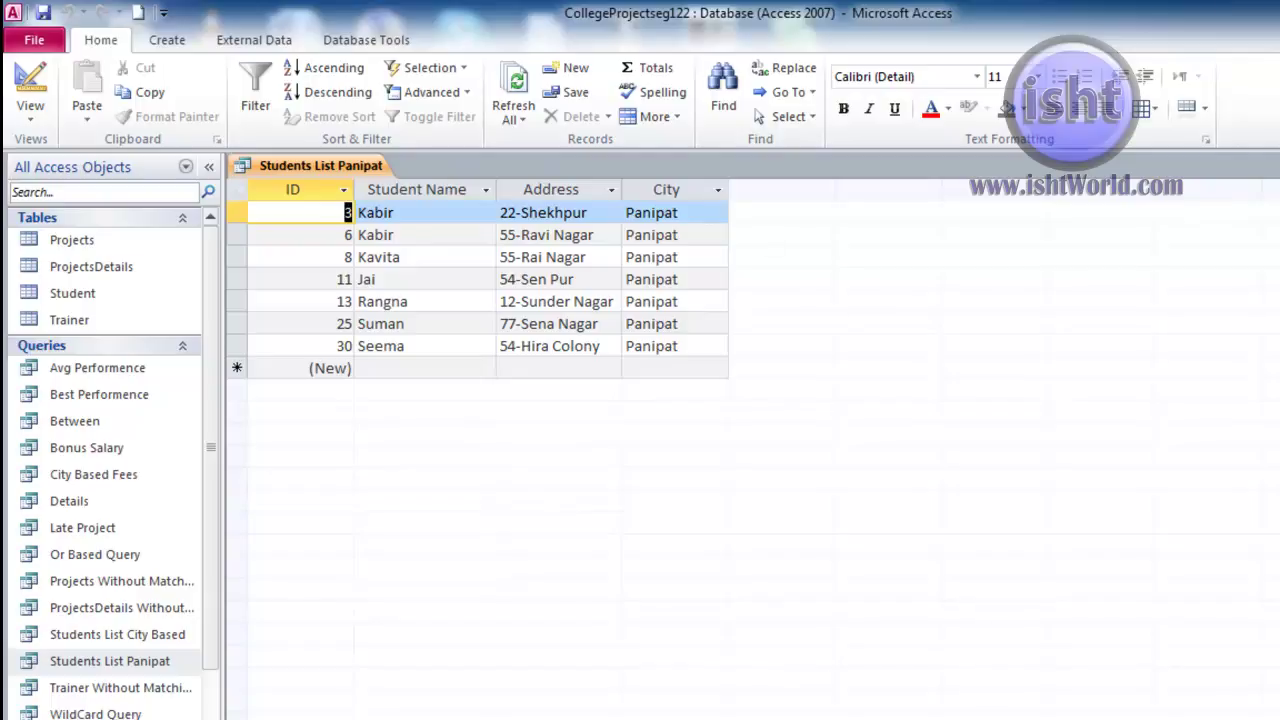
pyautogui.hotkey('ctrl', 'w')
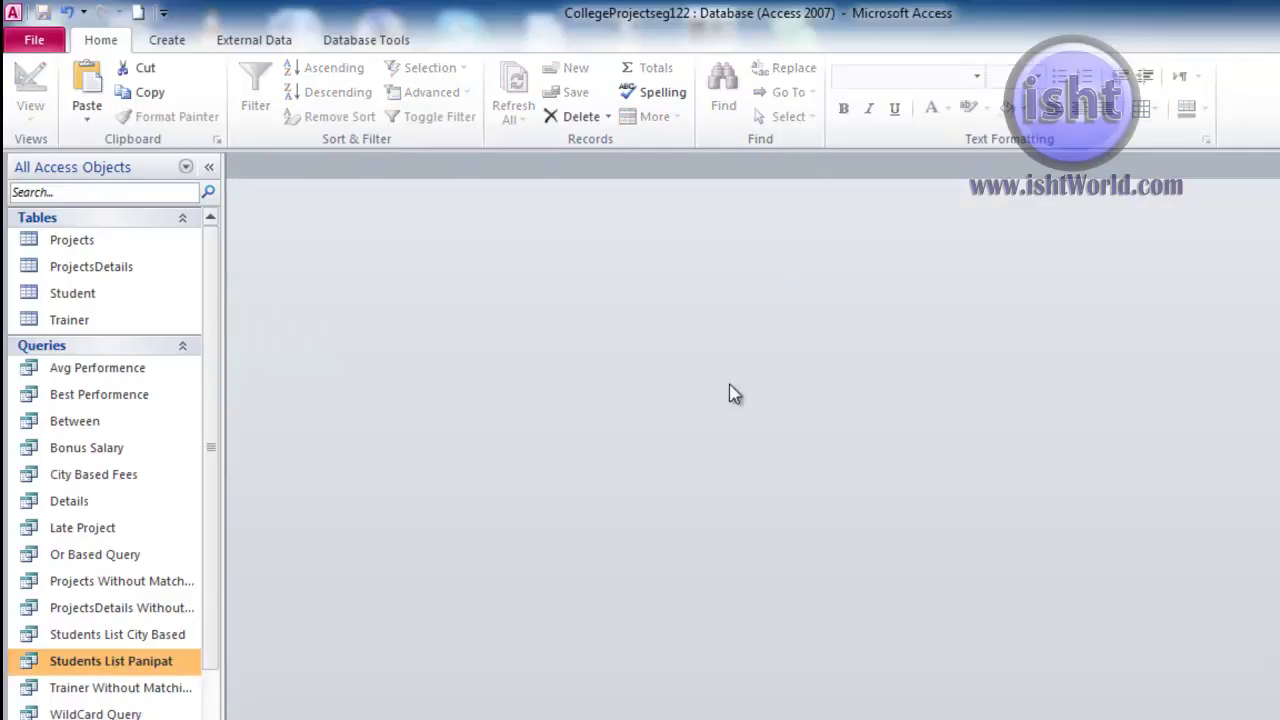
# Open the design of the Students List Panipat query.
pyautogui.rightClick(166, 662)
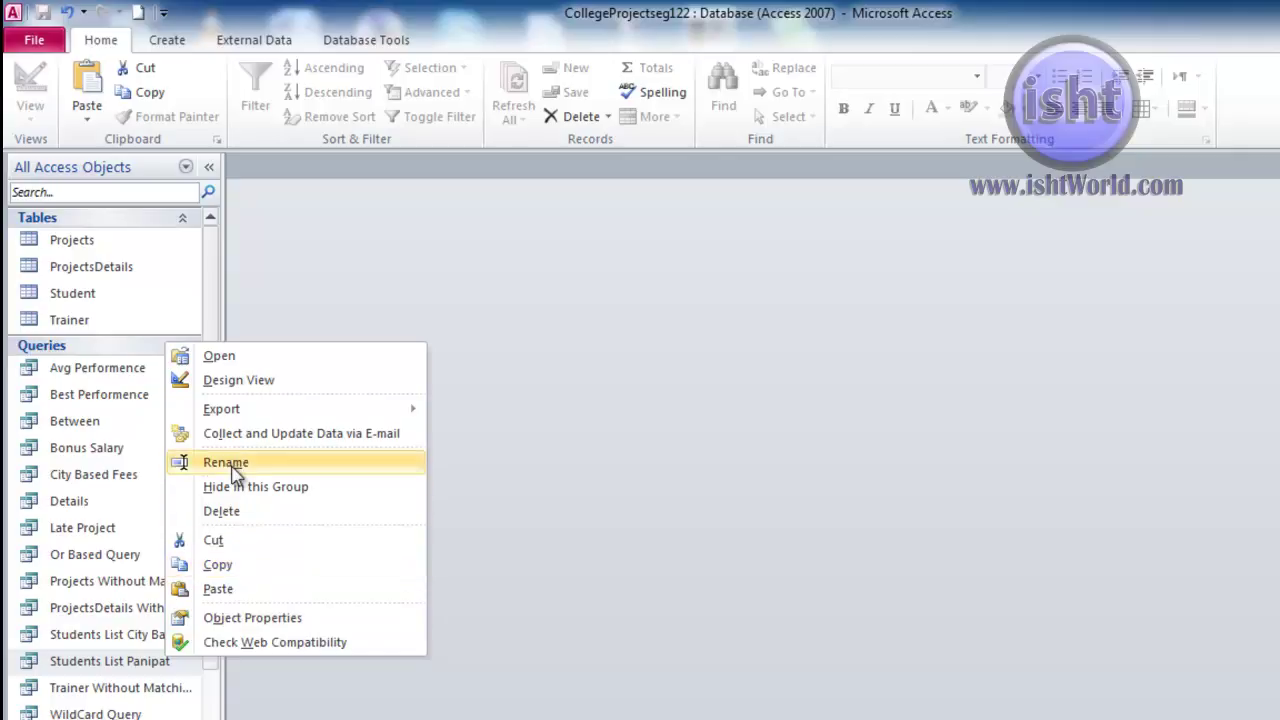
pyautogui.click(265, 381)
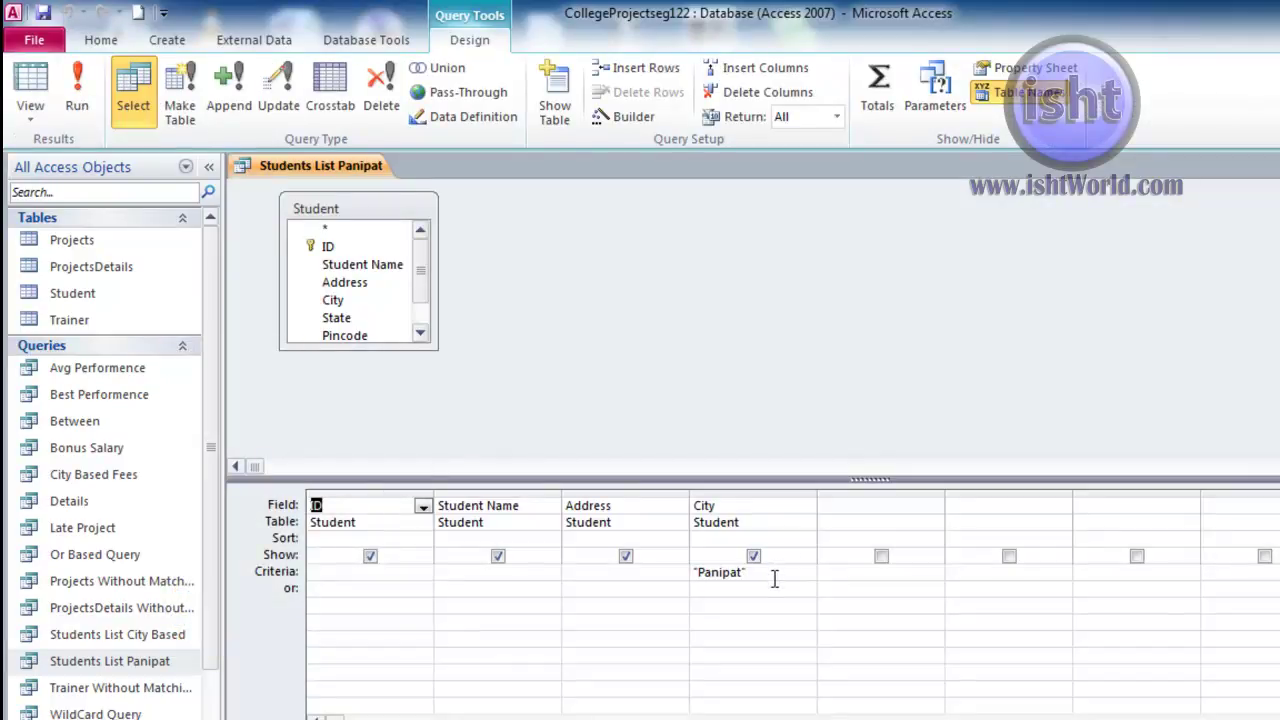